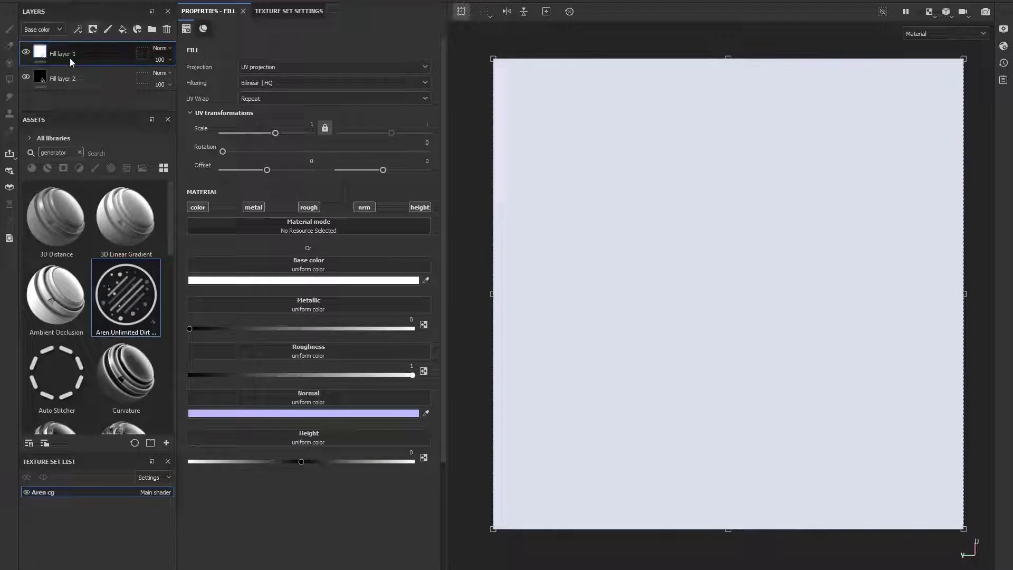
- Add a black mask to Fill layer 1 and add a generator effect to that mask
left_click(93, 30)
left_click(140, 57)
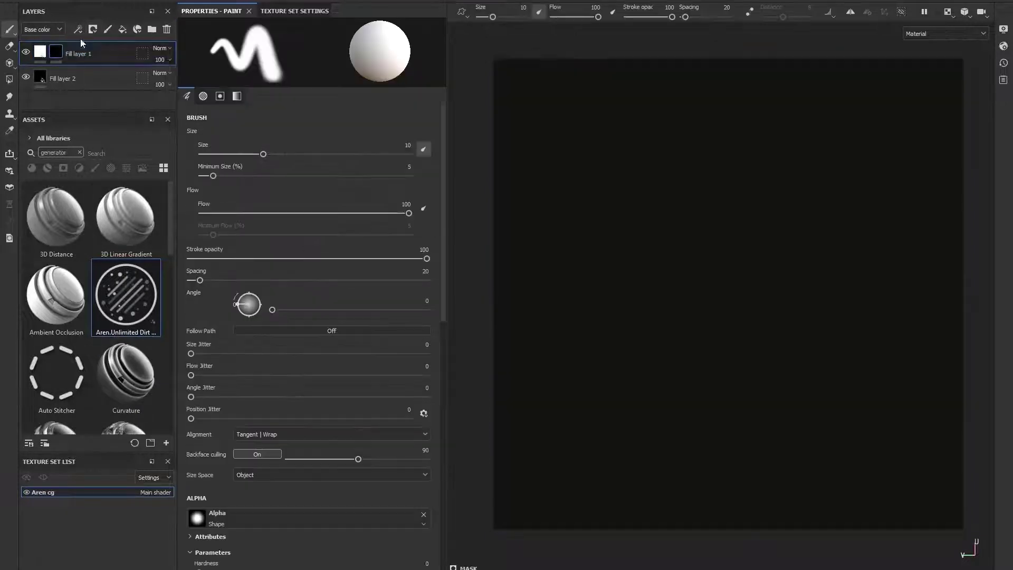
left_click(77, 29)
left_click(93, 45)
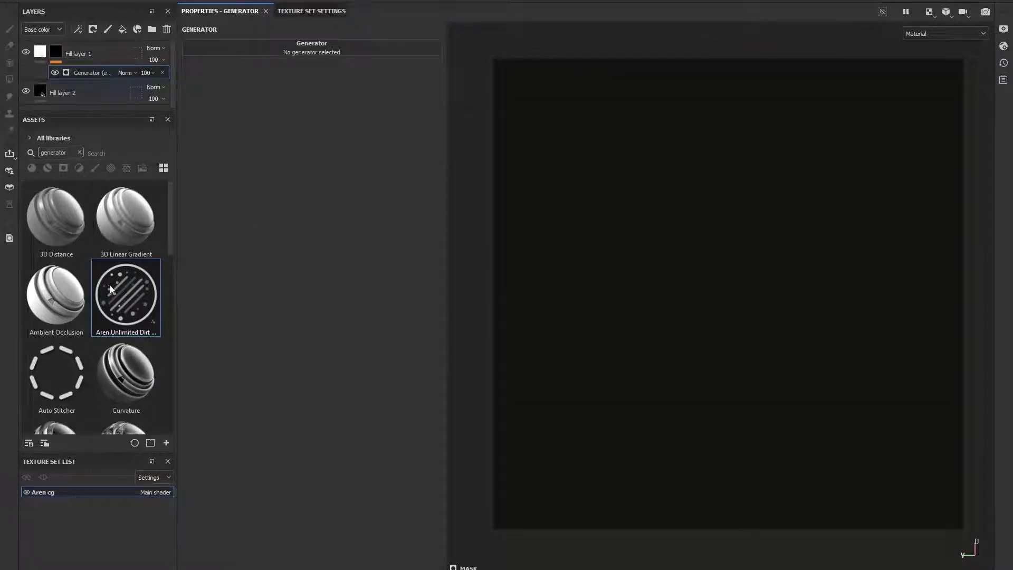
- Load the Aren.Unlimited Dirt & Scratches Maker asset into the mask's generator slot
left_click_drag(112, 287, 310, 55)
left_click_drag(323, 98, 323, 99)
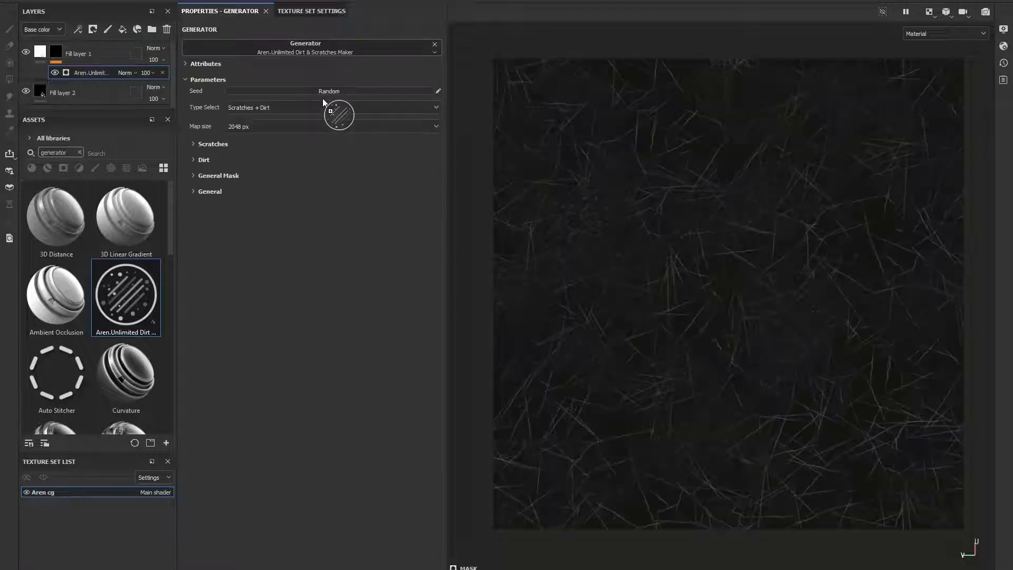
left_click(436, 44)
left_click(324, 49)
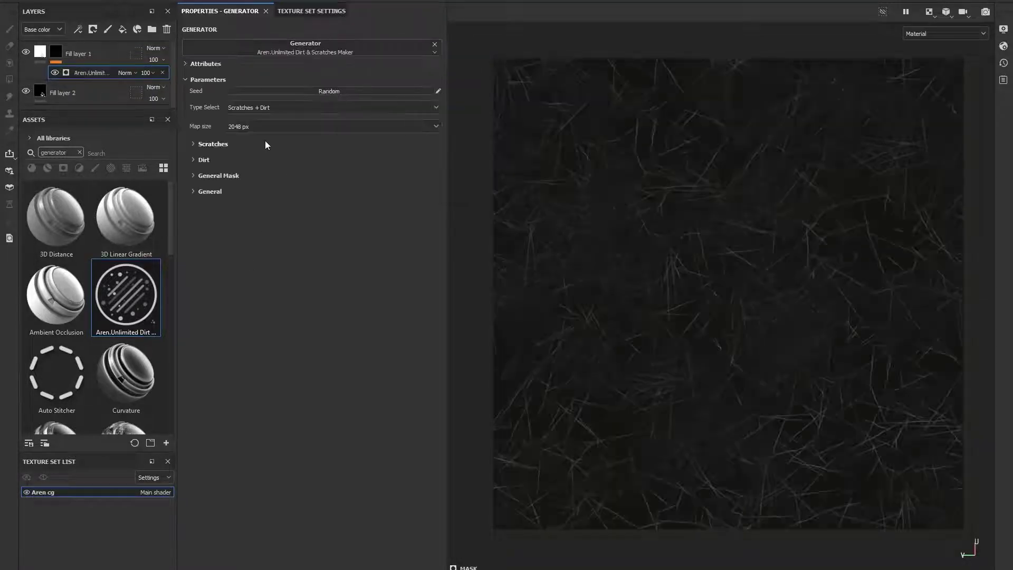
- Randomize the generator's seed several times
left_click(324, 91)
left_click(324, 91)
left_click(324, 91)
left_click(325, 90)
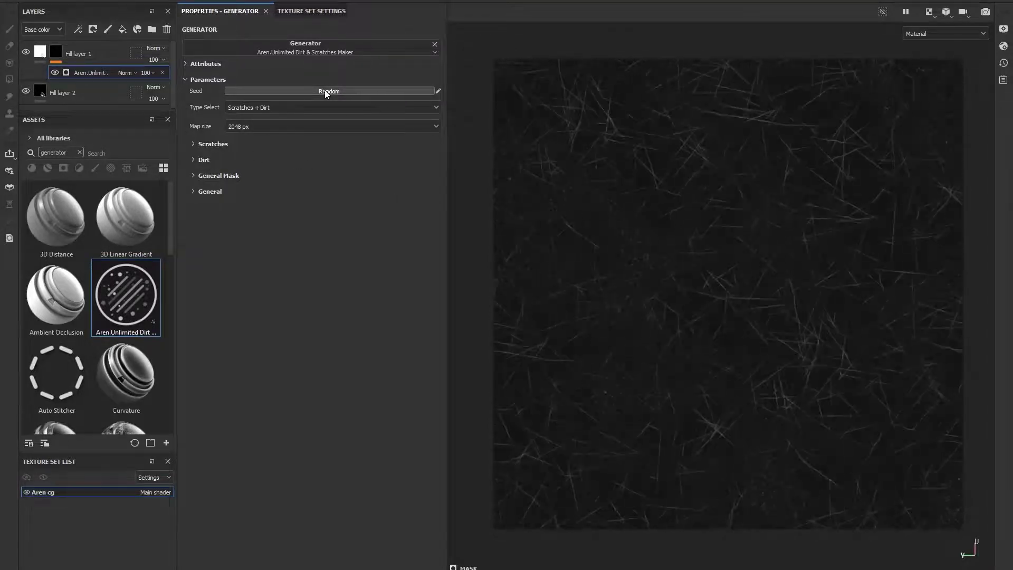
left_click(324, 91)
left_click(324, 91)
left_click(325, 90)
left_click(328, 92)
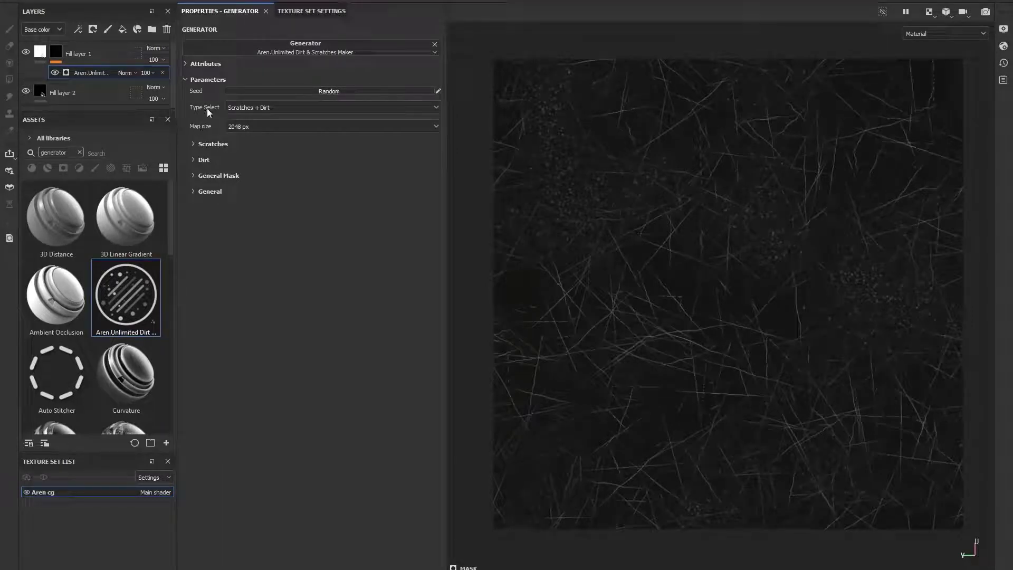
- Preview the Only Scratches and Only Dirt type selections, then return Type Select to Scratches + Dirt
left_click(238, 108)
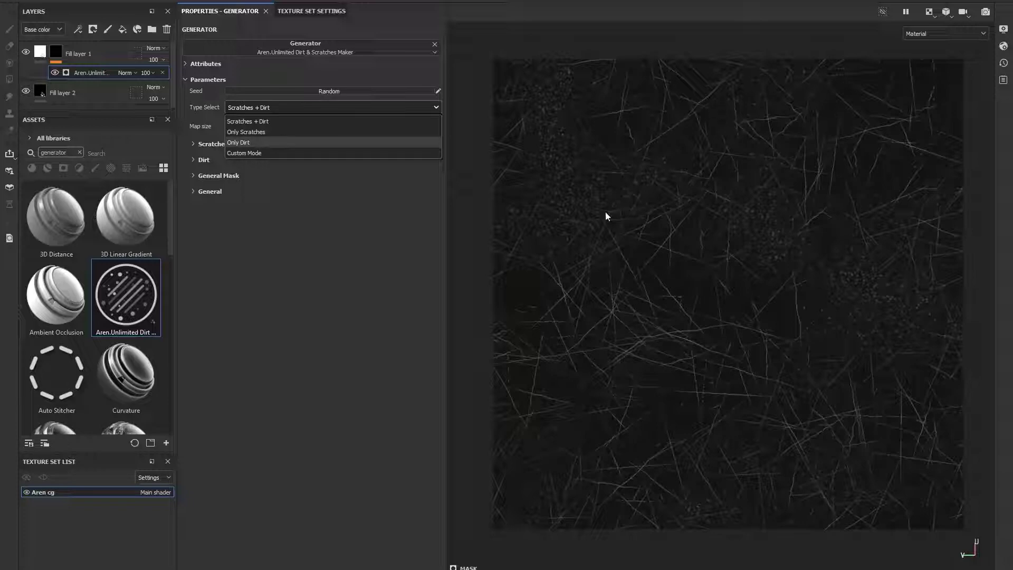
left_click(246, 132)
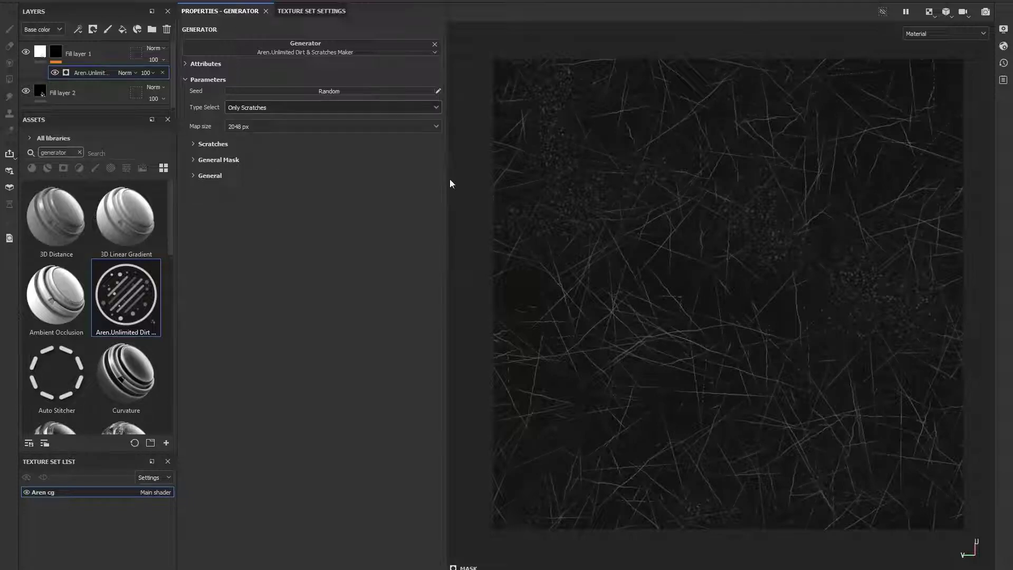
left_click(262, 107)
left_click(263, 136)
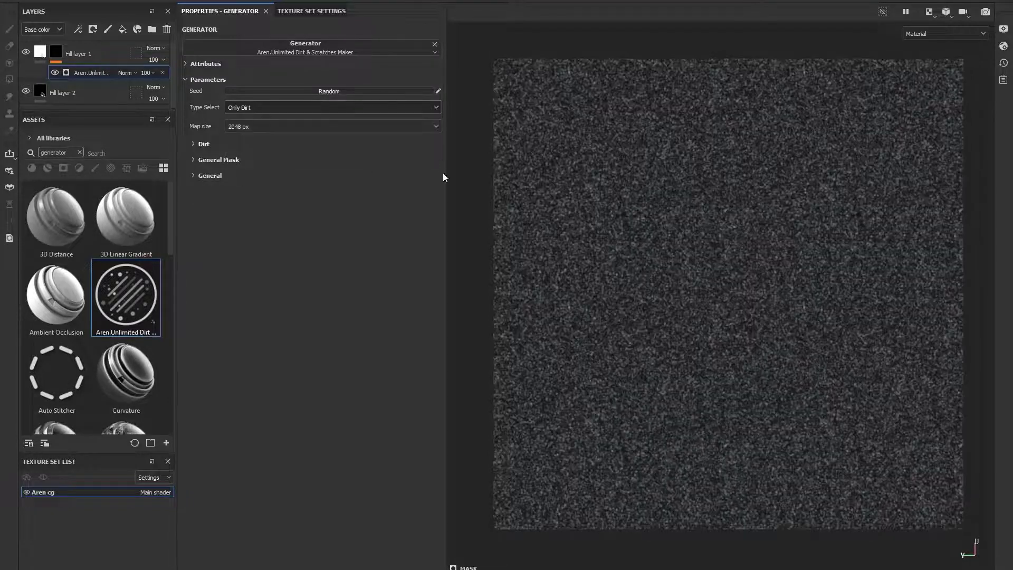
left_click(299, 109)
left_click(274, 120)
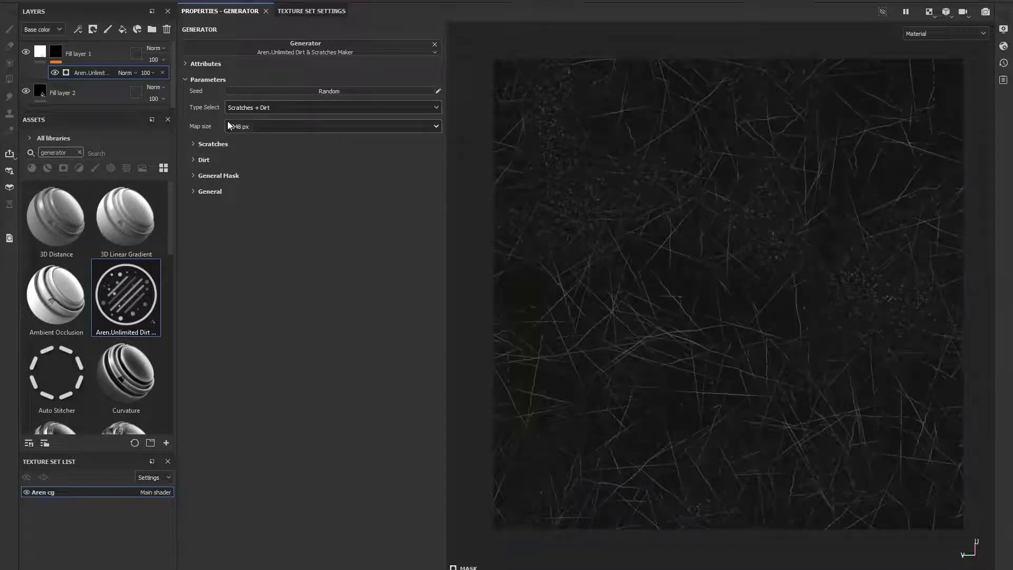
- Try a 4096 px map size, then revert the map size to 2048 px
scroll(691, 152, "up", 5)
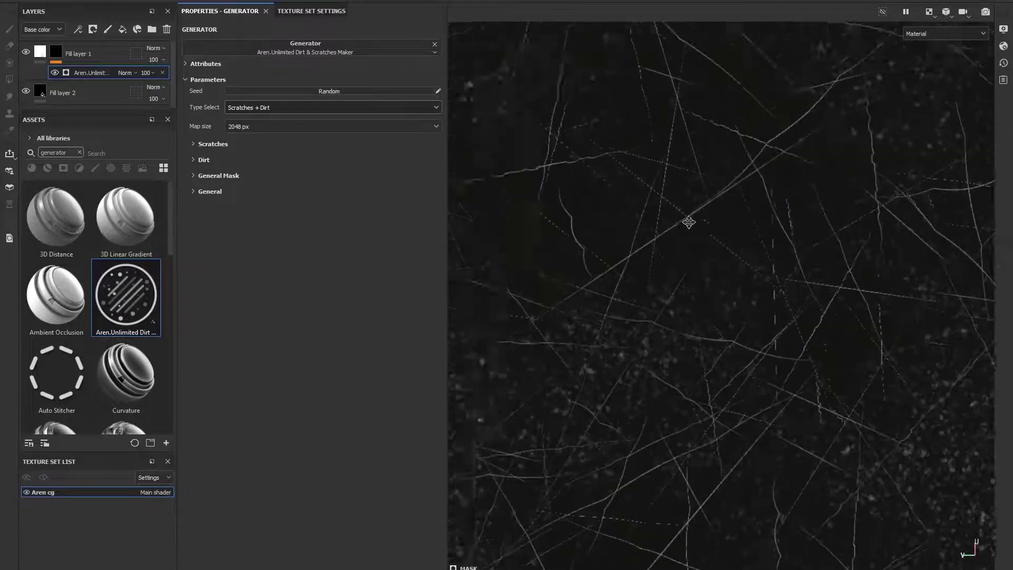
left_click(248, 127)
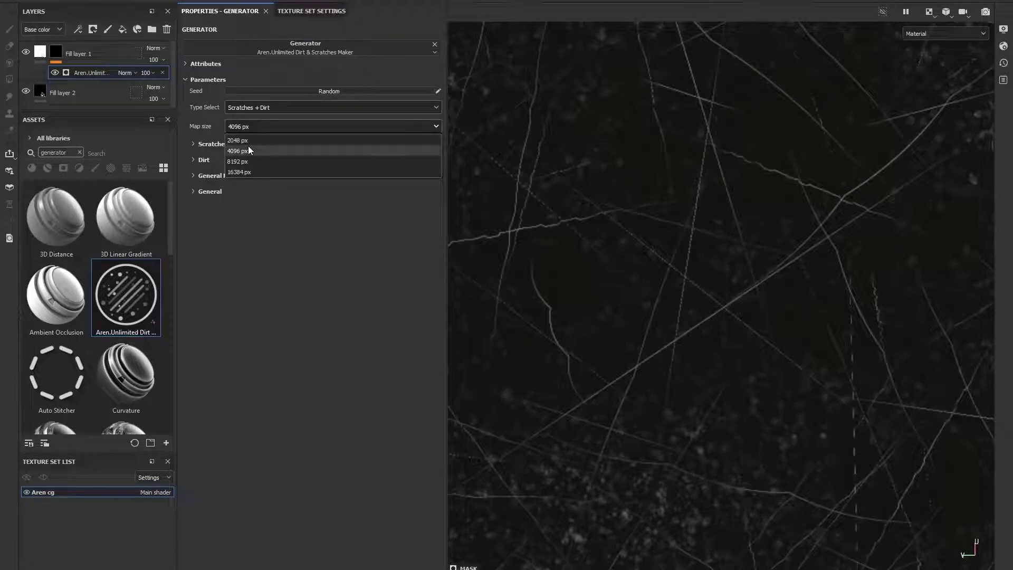
left_click(250, 151)
left_click(248, 126)
left_click(238, 140)
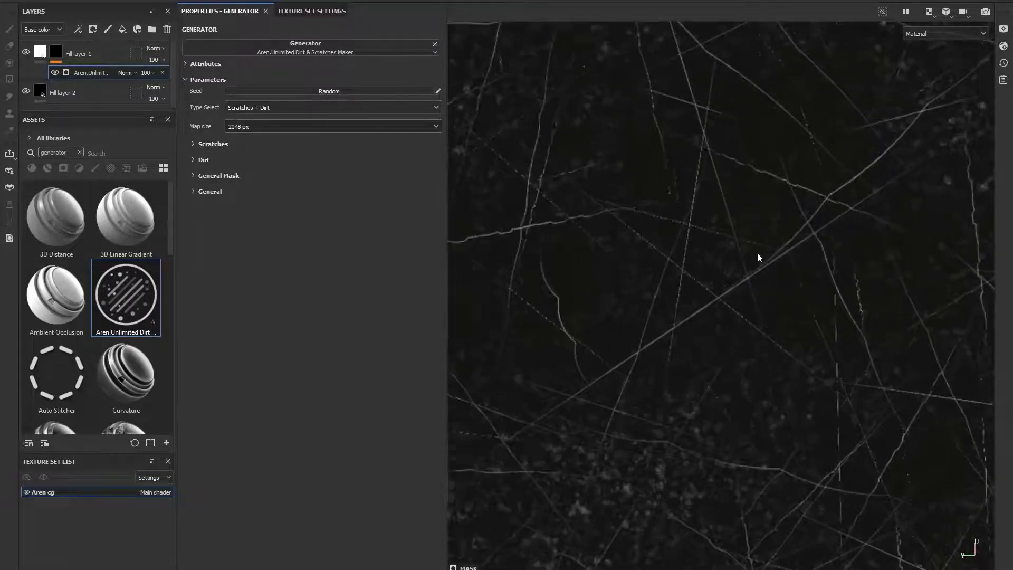
left_click(267, 128)
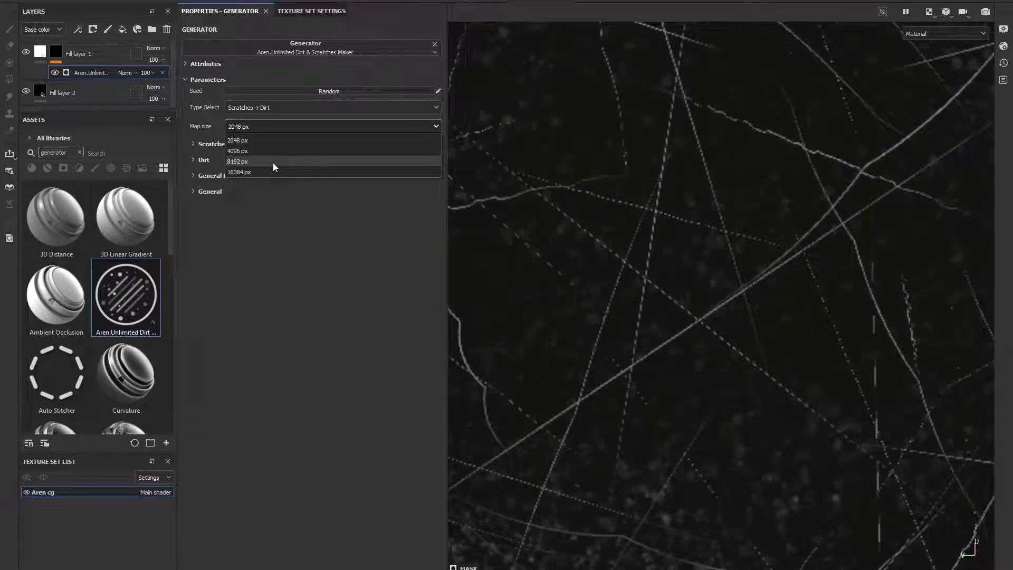
left_click(212, 141)
- Switch Type Select to Only Scratches and adjust the scratches amount to about 98
left_click(212, 143)
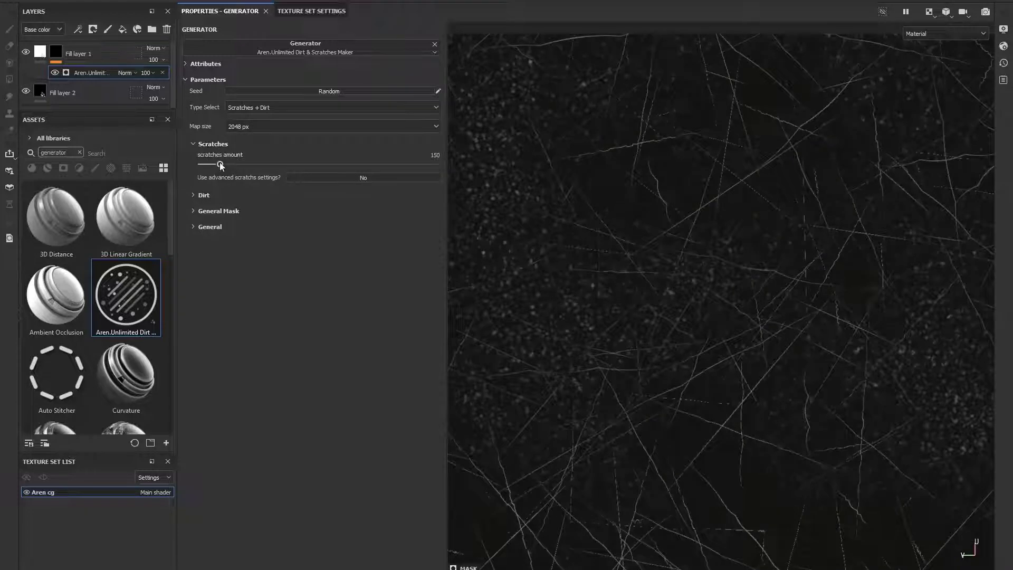
left_click_drag(220, 165, 258, 166)
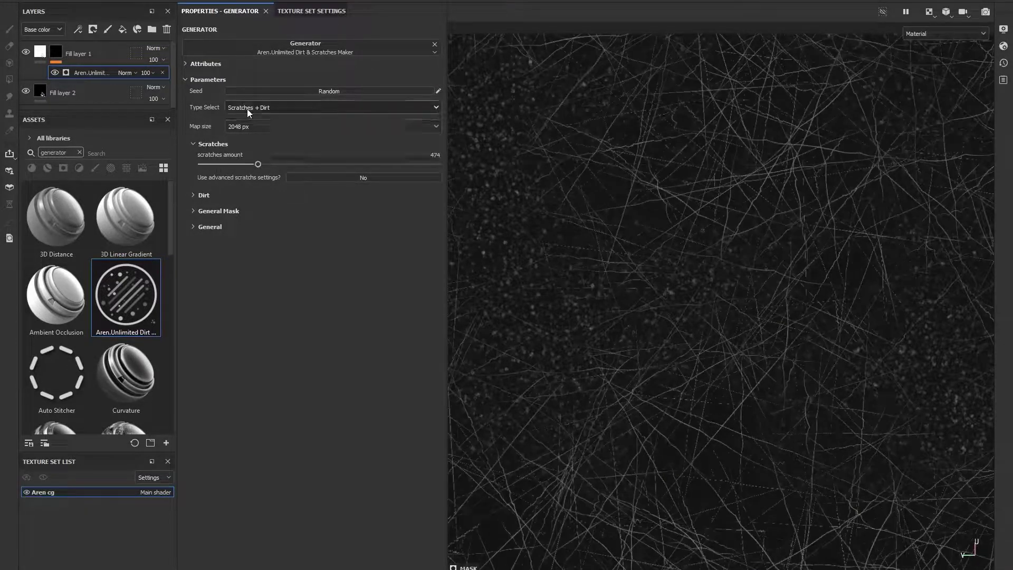
left_click(247, 108)
left_click(260, 131)
scroll(610, 186, "down", 2)
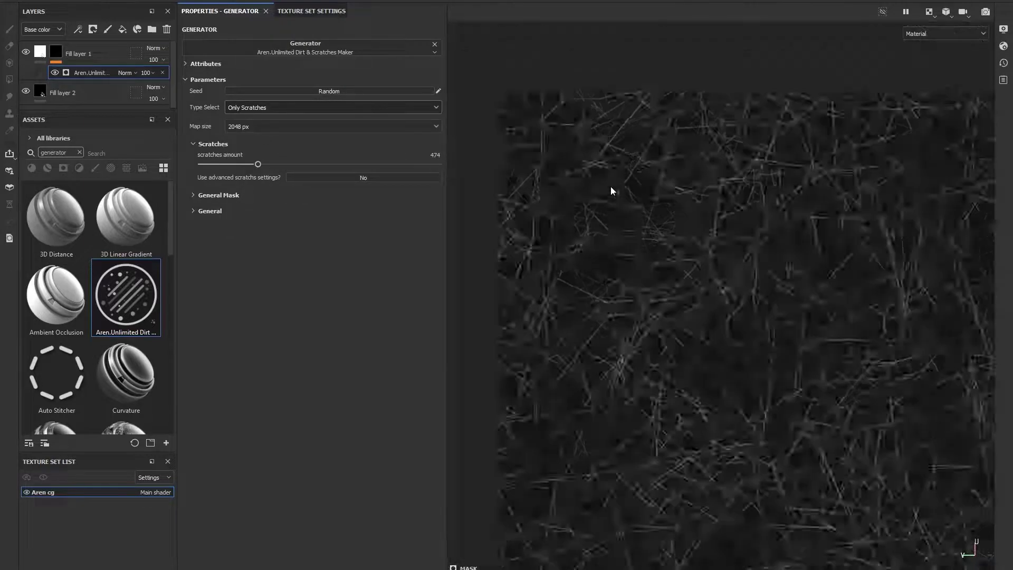
scroll(658, 238, "up", 1)
scroll(658, 238, "down", 2)
left_click_drag(297, 167, 363, 163)
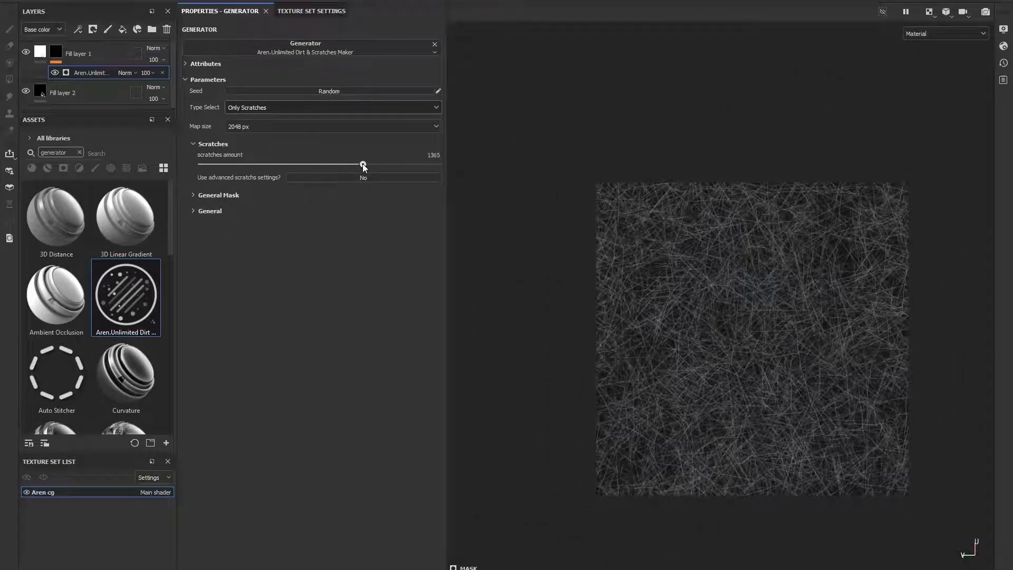
left_click_drag(296, 161, 217, 164)
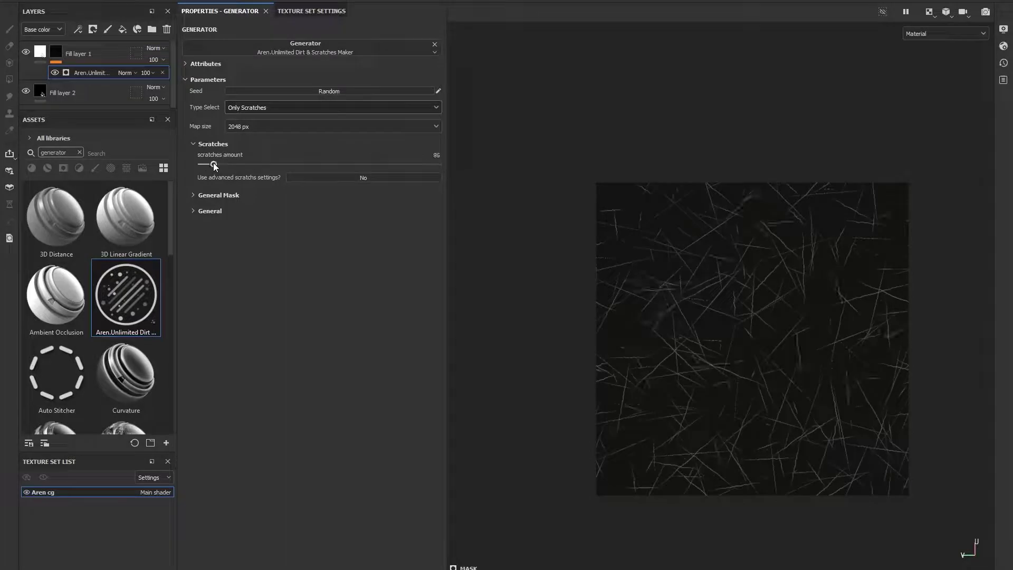
- Enable the advanced scratches settings and expand that section
left_click(342, 177)
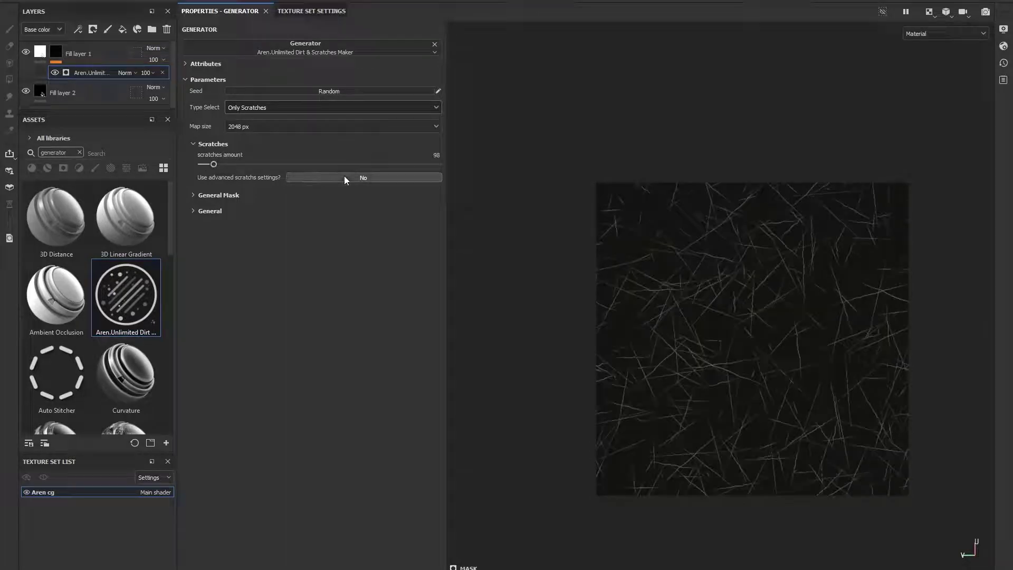
left_click(226, 193)
scroll(584, 112, "up", 10)
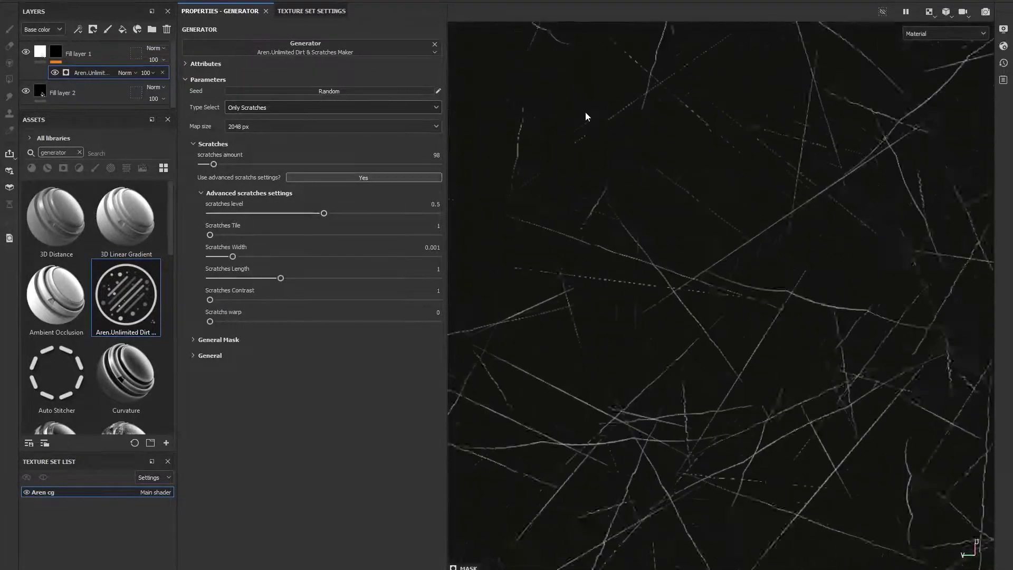
- Set the generator's map size to 4096 px
left_click(271, 126)
left_click(276, 139)
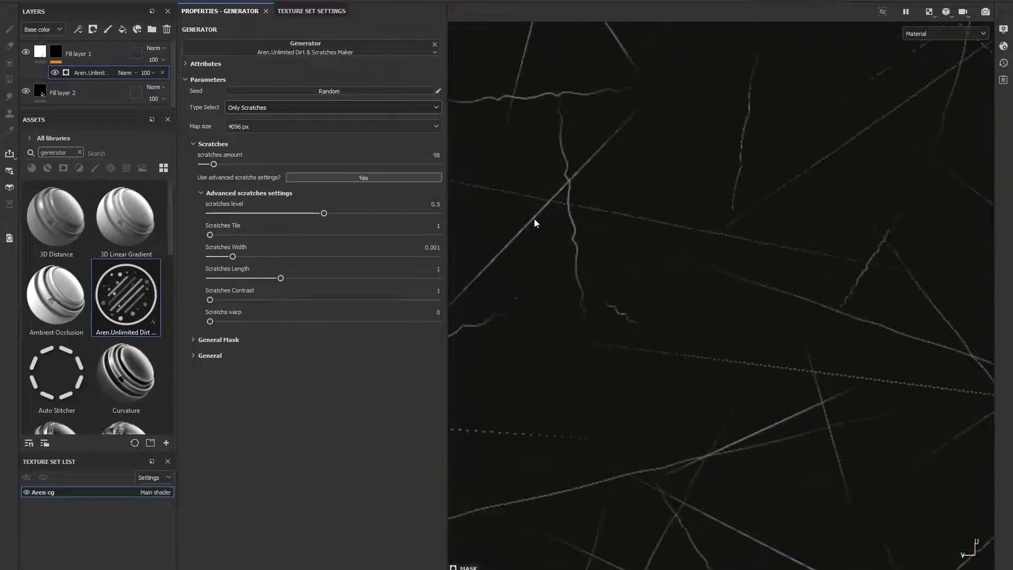
mouse_move(324, 213)
left_mouse_down()
mouse_move(443, 214)
mouse_move(261, 216)
mouse_move(324, 213)
left_mouse_up()
scroll(549, 224, "down", 5)
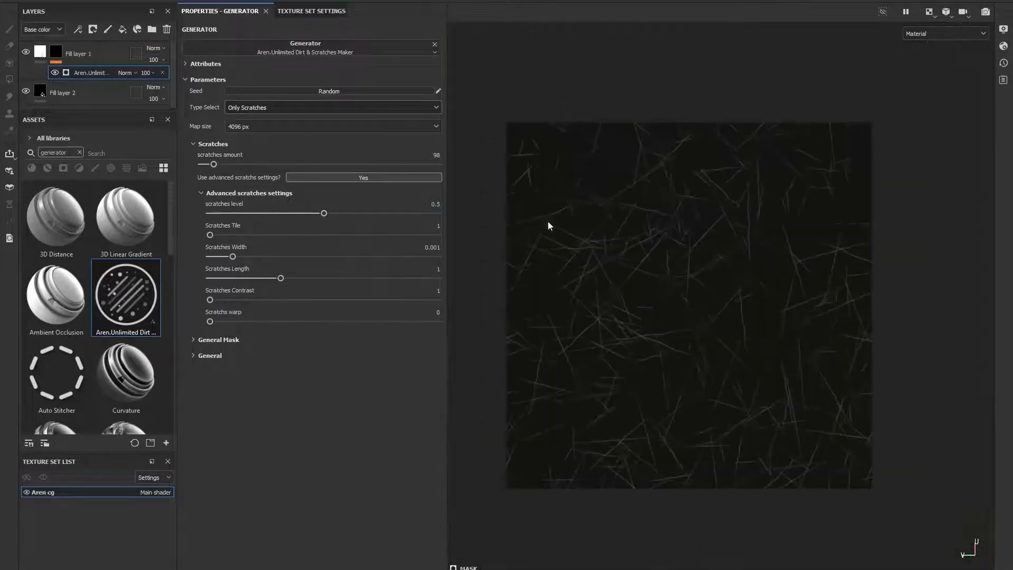
- Try higher Scratches Tile values, then reset Scratches Tile to 1
left_click_drag(210, 235, 314, 236)
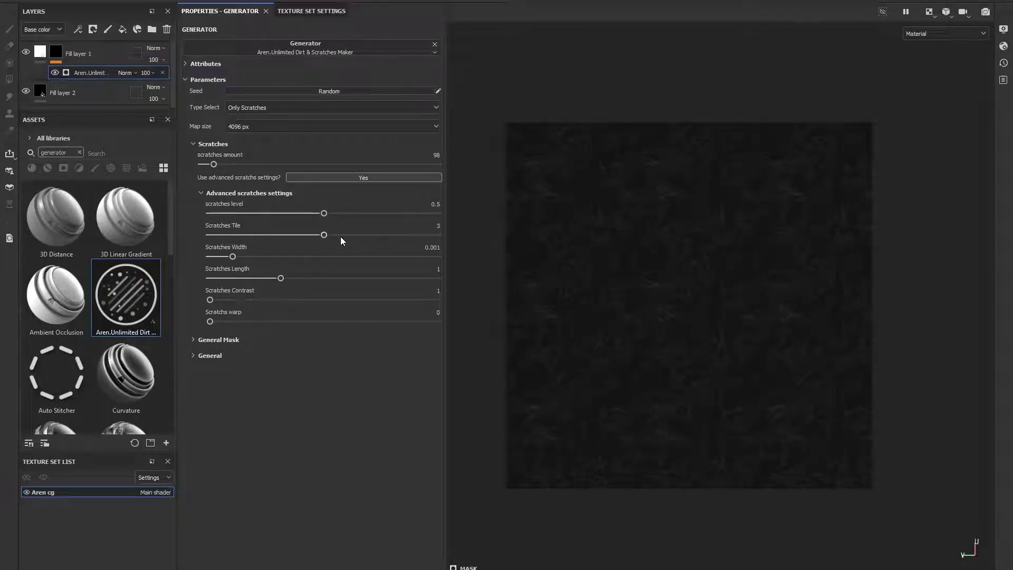
mouse_move(326, 236)
left_mouse_down()
mouse_move(446, 236)
mouse_move(327, 239)
left_mouse_up()
right_click_drag(596, 185, 577, 243, "alt")
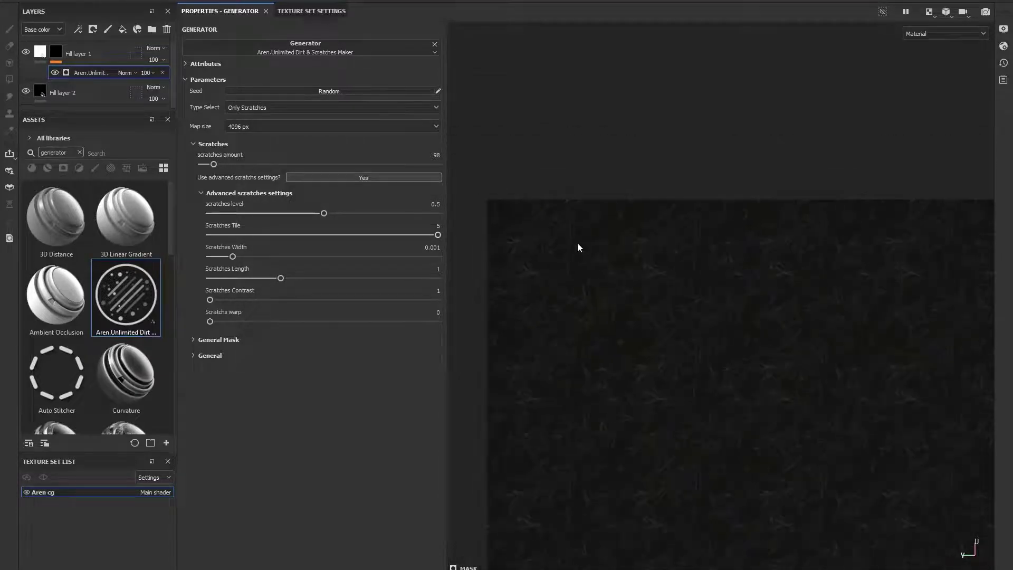
left_click_drag(437, 236, 207, 236)
- Set the Scratches Width to 0.0025
right_click_drag(739, 243, 628, 318, "alt")
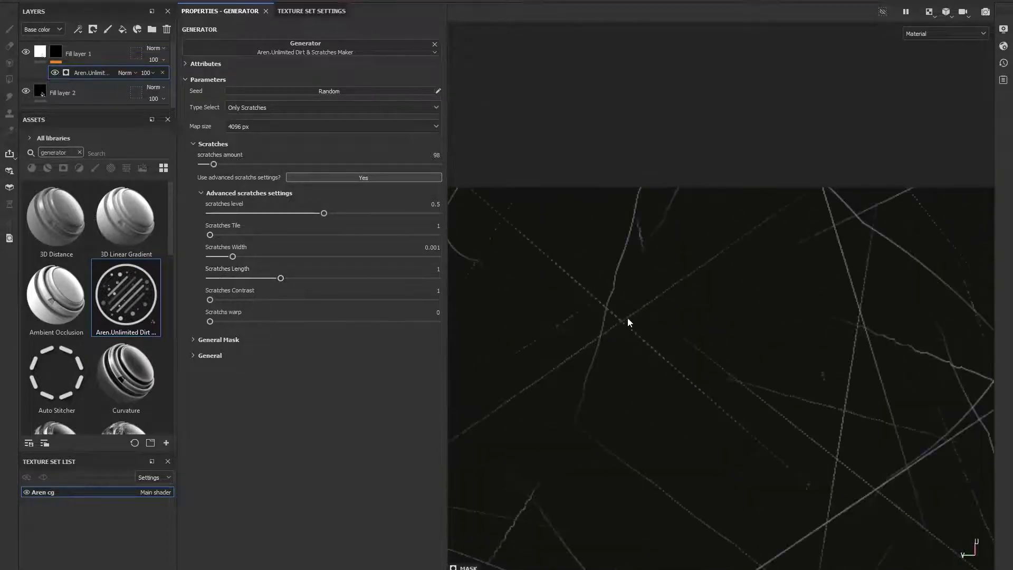
left_click_drag(239, 257, 263, 262)
scroll(673, 299, "up", 2)
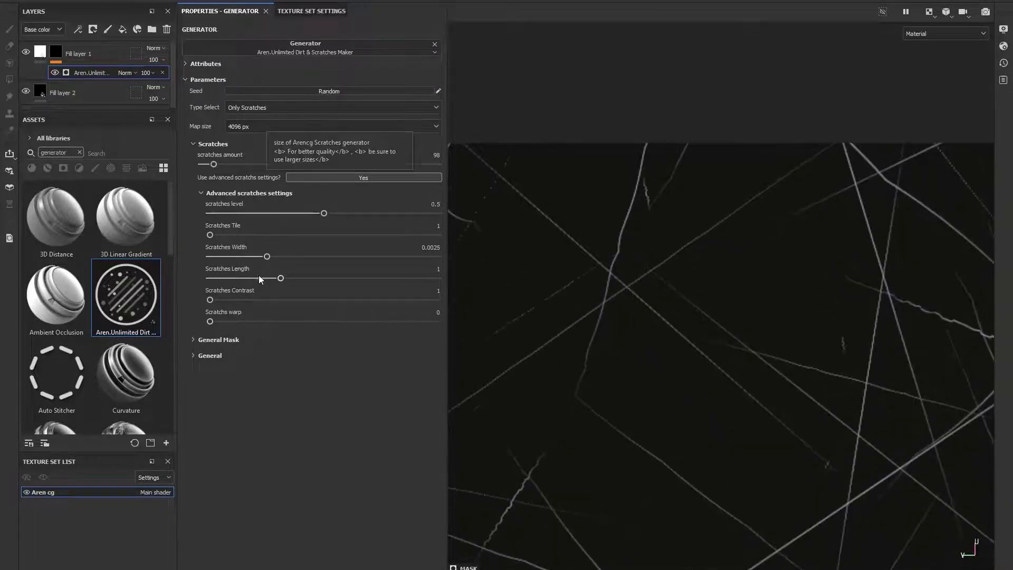
scroll(700, 317, "down", 5)
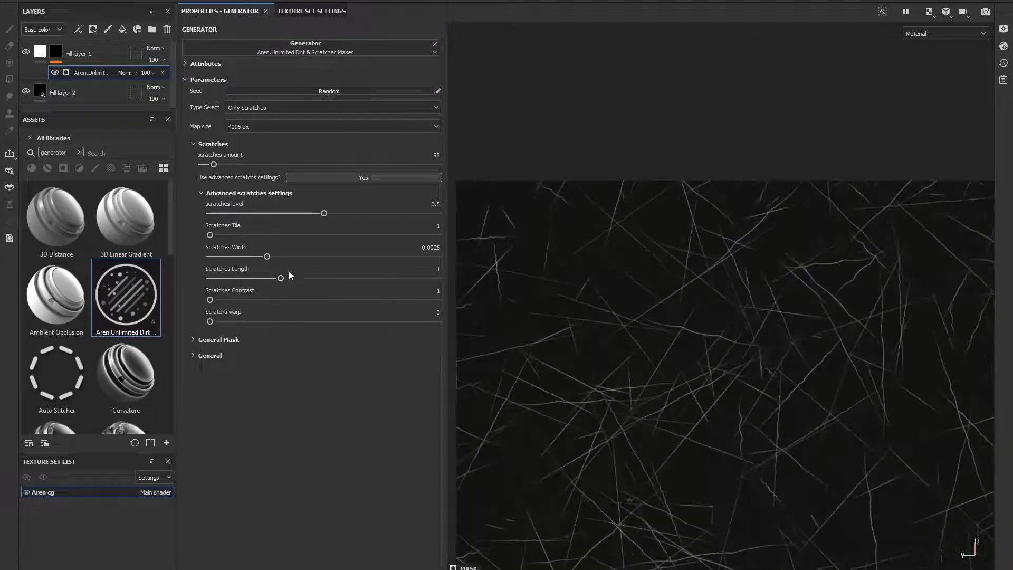
- Set the Scratches Length to 1.14
mouse_move(281, 277)
left_mouse_down()
mouse_move(334, 278)
mouse_move(255, 280)
mouse_move(291, 278)
left_mouse_up()
scroll(710, 528, "up", 3)
middle_click_drag(710, 527, 696, 399, "alt")
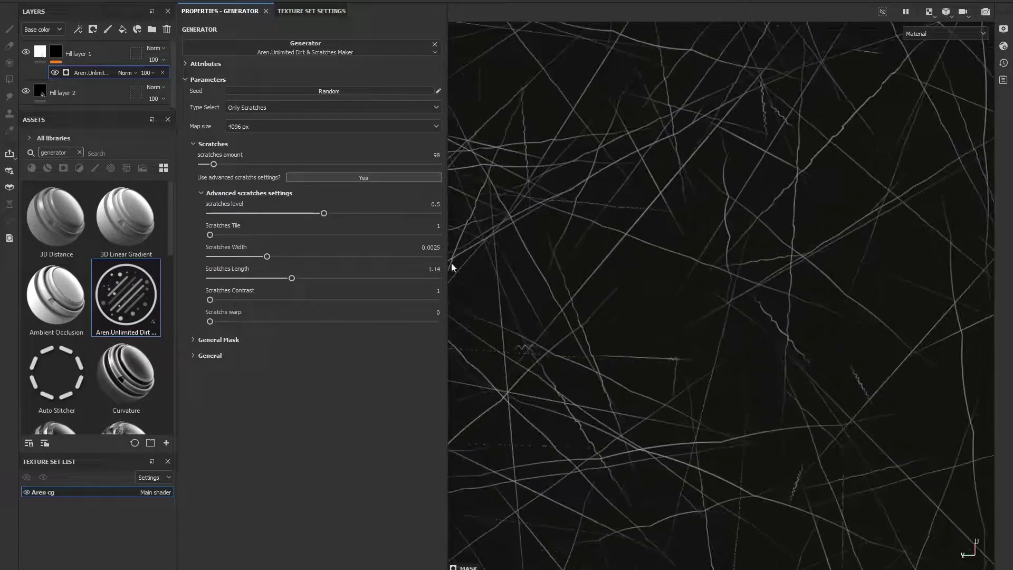
- Set Scratchs warp to its maximum of 2
left_click_drag(210, 321, 370, 322)
scroll(912, 372, "down", 5)
scroll(724, 464, "up", 5)
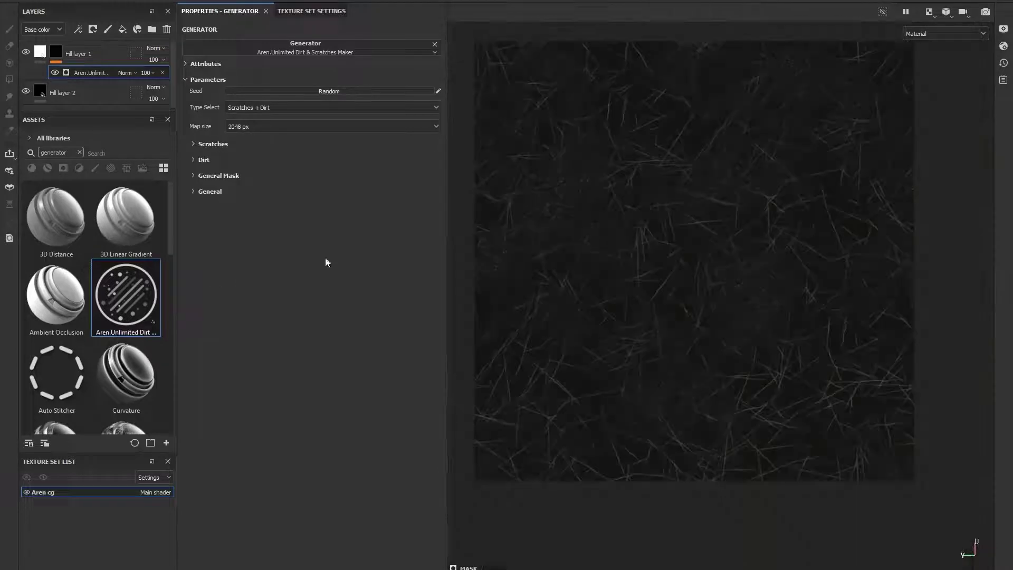
- Expand the Dirt section and set the Level of Mix to 0.45
left_click(204, 160)
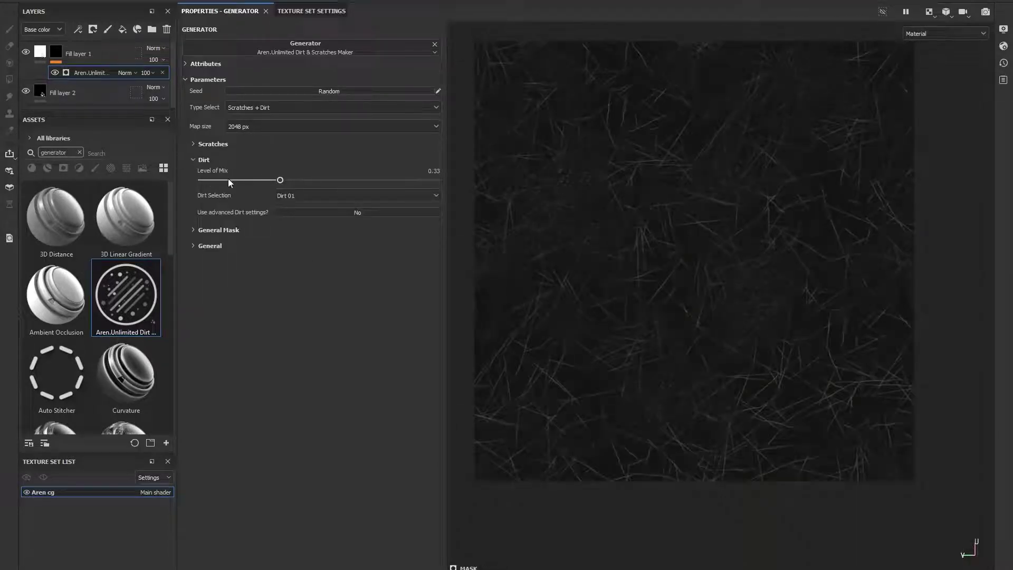
left_click_drag(313, 182, 309, 214)
- Preview the Only Dirt type, then return Type Select to Scratches + Dirt
left_click(262, 107)
left_click(248, 128)
left_click(257, 109)
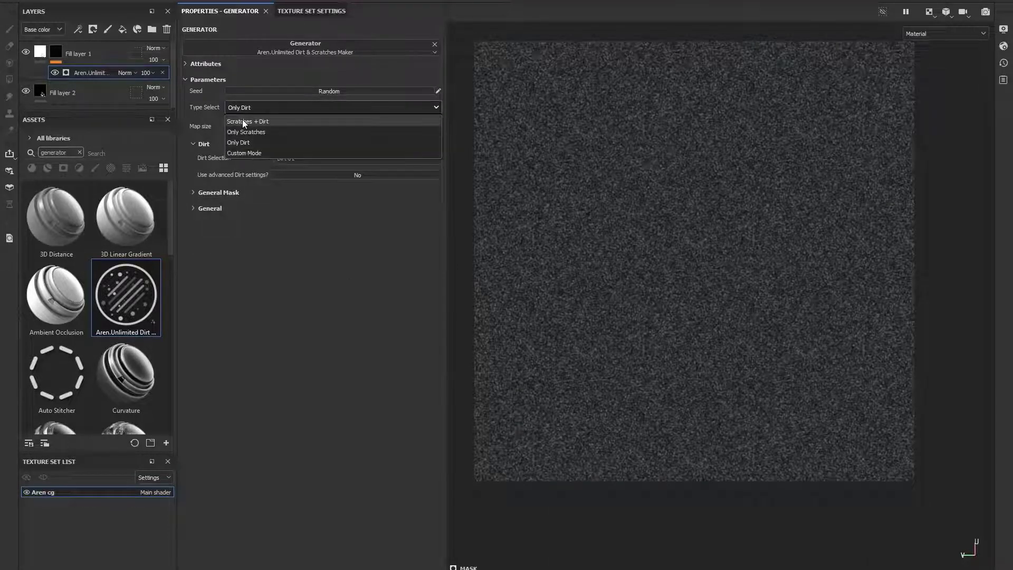
left_click(244, 124)
scroll(584, 166, "up", 3)
scroll(685, 245, "up", 3)
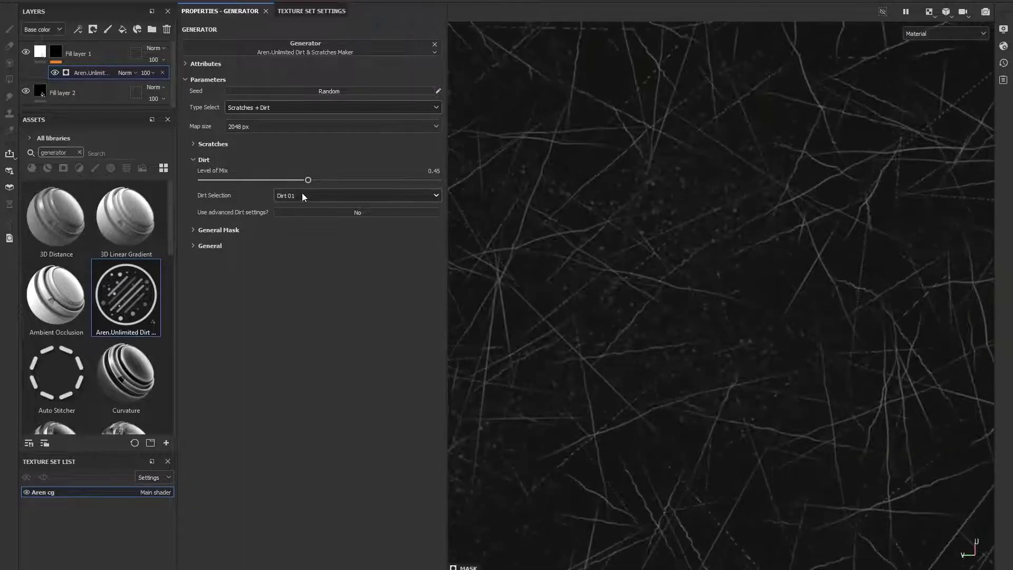
- Preview several Dirt Selection presets, then set Dirt Selection back to Dirt 01
left_click(302, 195)
left_click(313, 220)
left_click(313, 198)
left_click(312, 230)
left_click(310, 198)
left_click(321, 262)
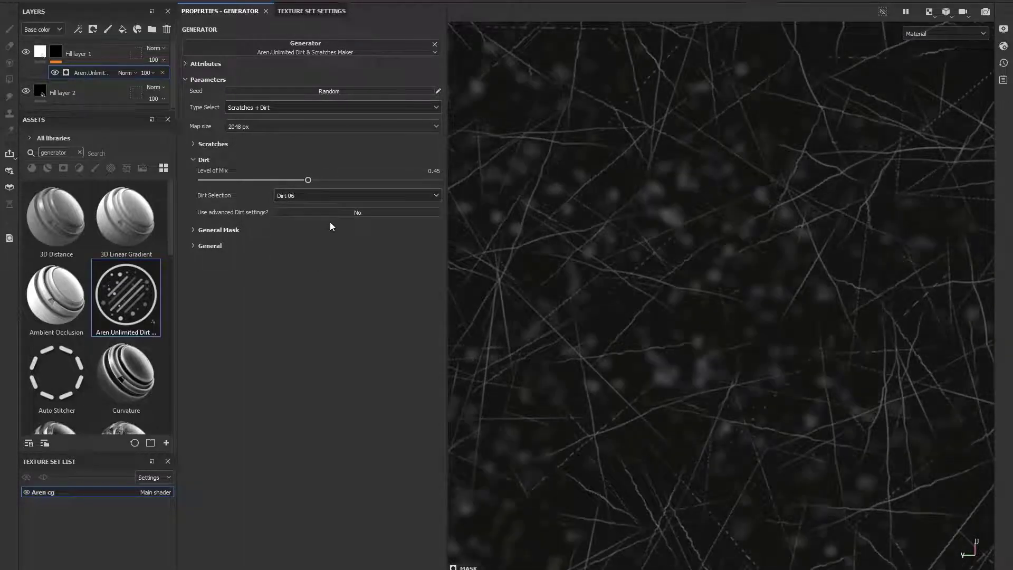
left_click(327, 199)
left_click(318, 286)
left_click(311, 198)
left_click(305, 304)
left_click(296, 198)
left_click(302, 211)
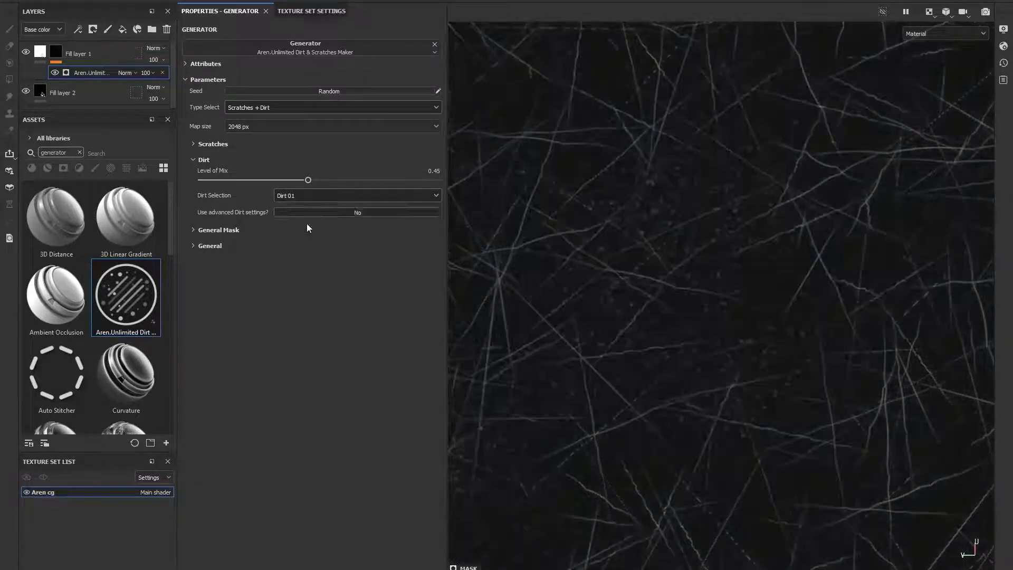
- Enable the advanced dirt settings and adjust Level of dirt, Dirt luminosity and Tile of Dirt
left_click(342, 211)
left_click(252, 228)
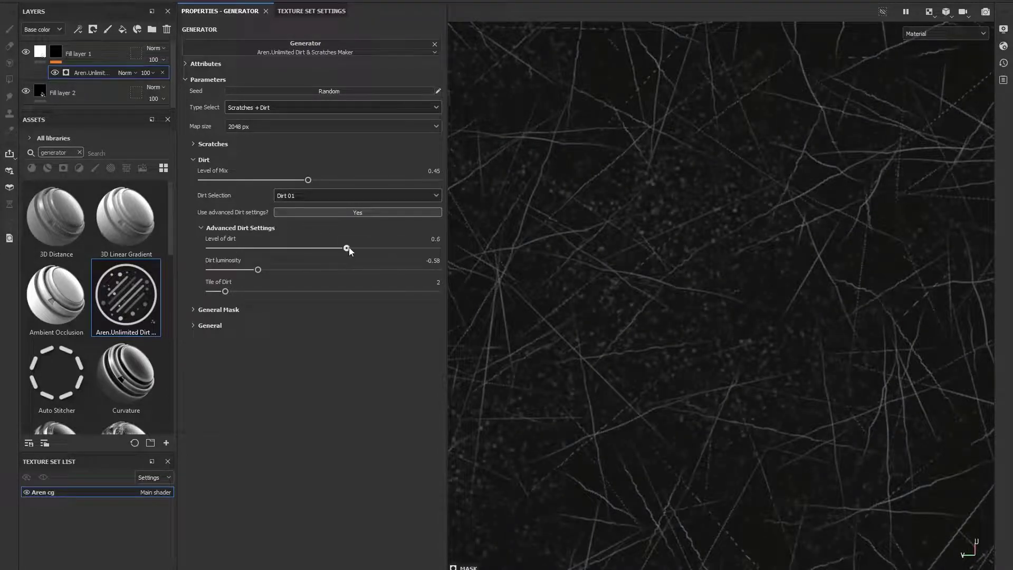
left_click_drag(348, 248, 322, 242)
mouse_move(258, 270)
left_mouse_down()
mouse_move(378, 273)
mouse_move(276, 270)
left_mouse_up()
left_click_drag(226, 291, 247, 310)
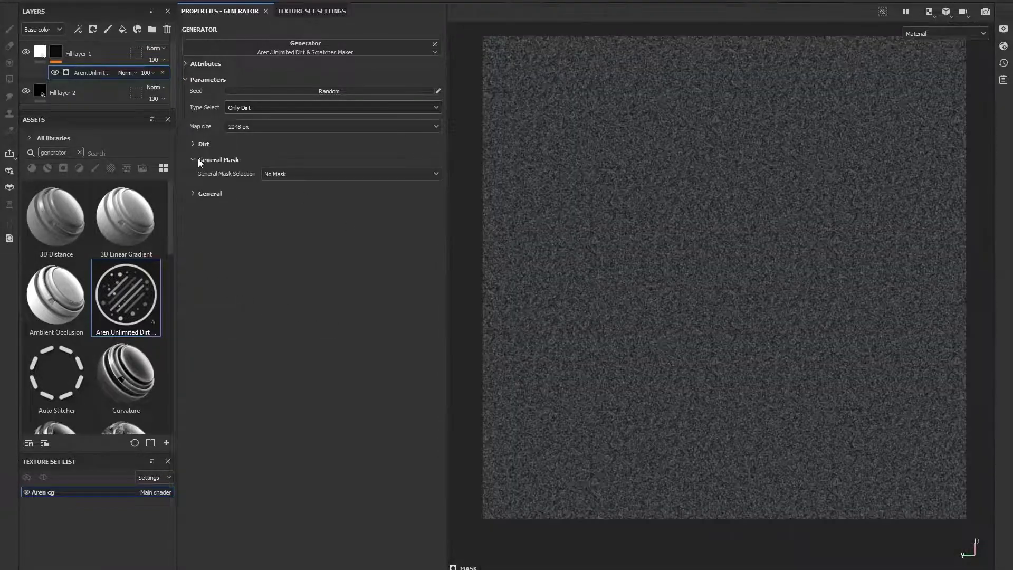
- Set General Mask Selection to Predefined Maps and choose Mask 1 in the Predefined Mask section
left_click(312, 173)
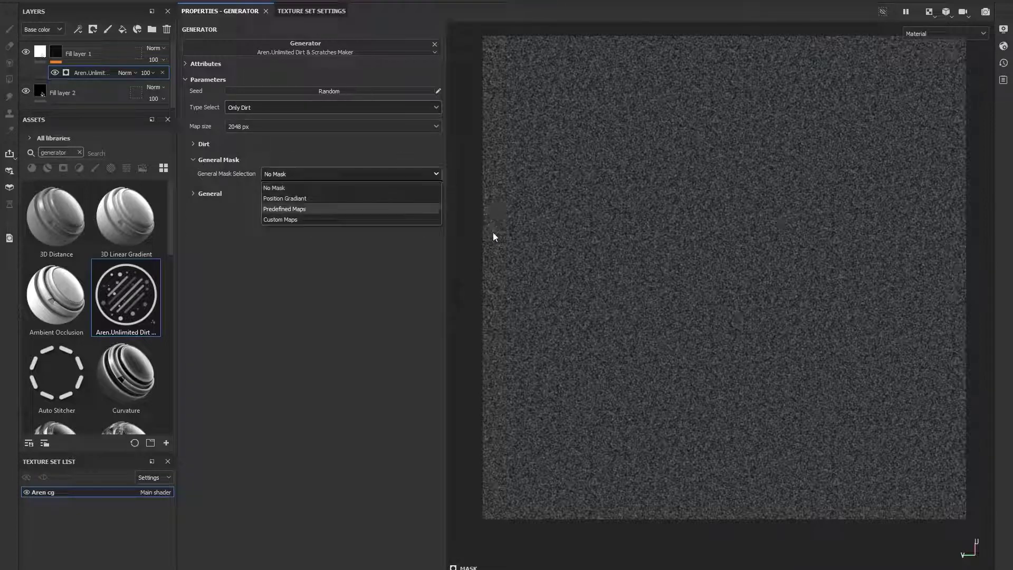
left_click(291, 210)
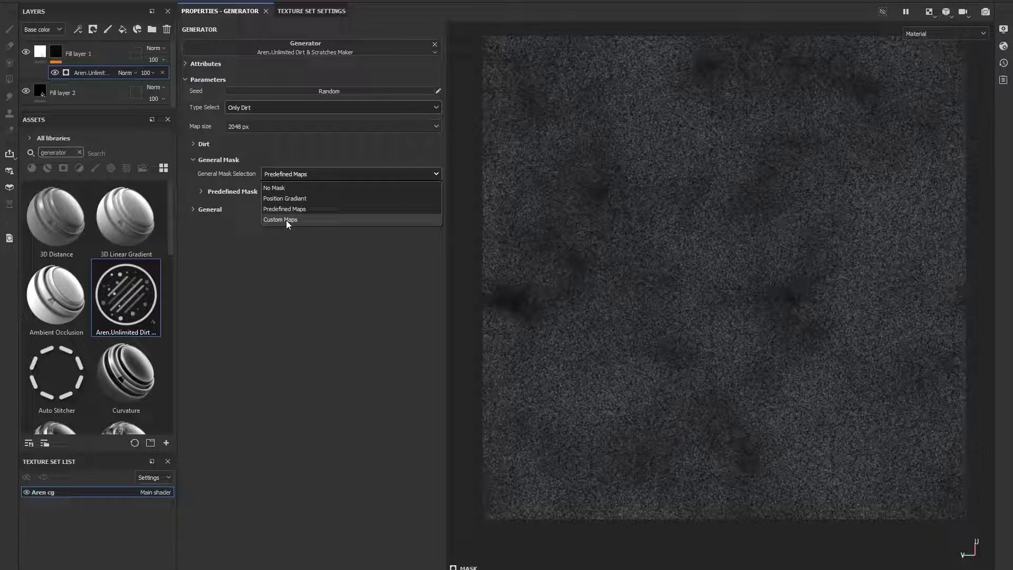
left_click(290, 211)
left_click(230, 191)
left_click(372, 206)
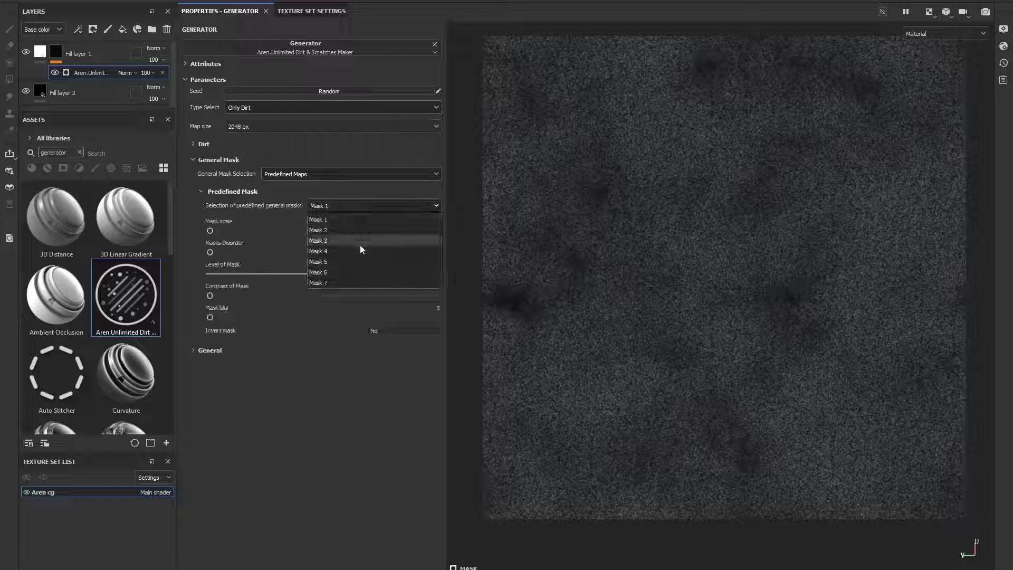
left_click(342, 220)
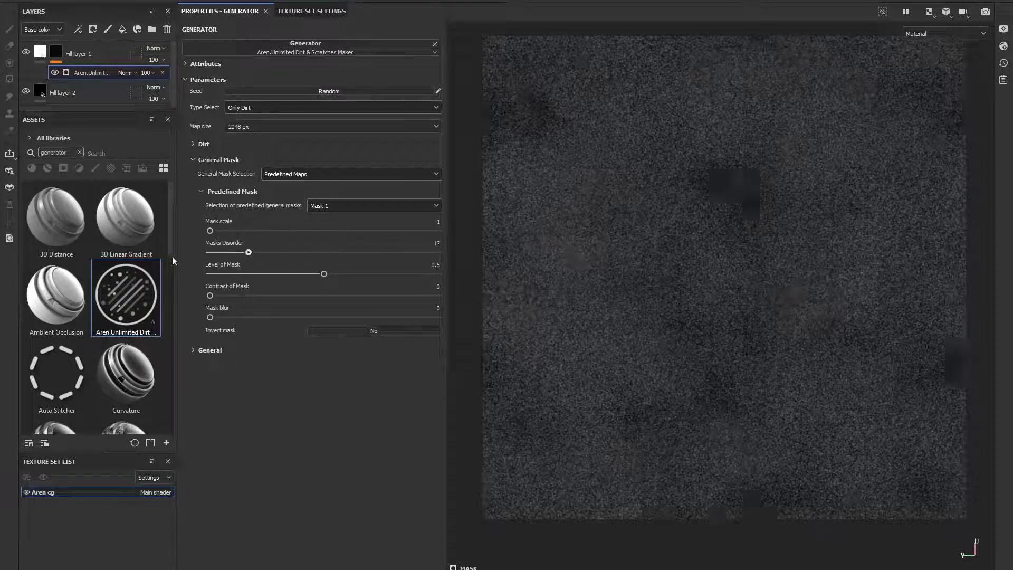
- Set Level of Mask to 0.53, Contrast of Mask to 1 and Mask blur to 11.74
mouse_move(324, 274)
left_mouse_down()
mouse_move(253, 275)
mouse_move(349, 276)
mouse_move(330, 274)
left_mouse_up()
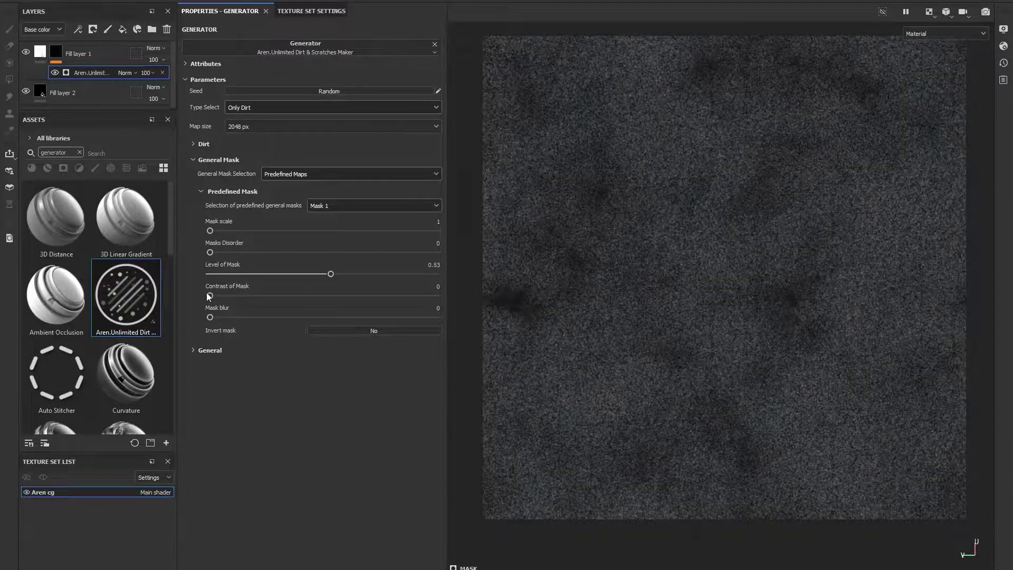
left_click_drag(209, 295, 438, 296)
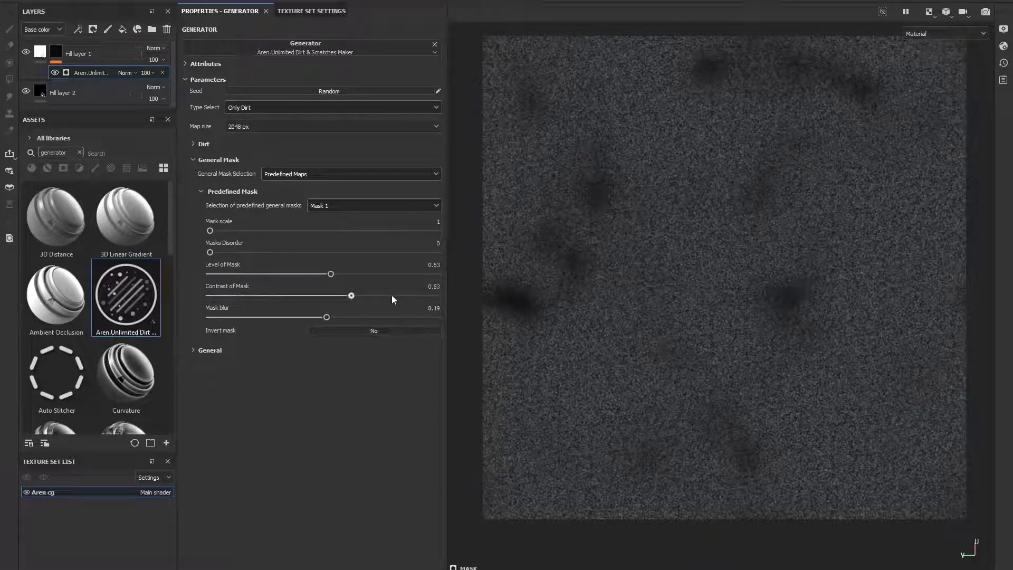
left_click_drag(327, 317, 377, 317)
- Preview the inverted mask and Mask 5, then return to Mask 1 with Invert mask off
left_click(371, 334)
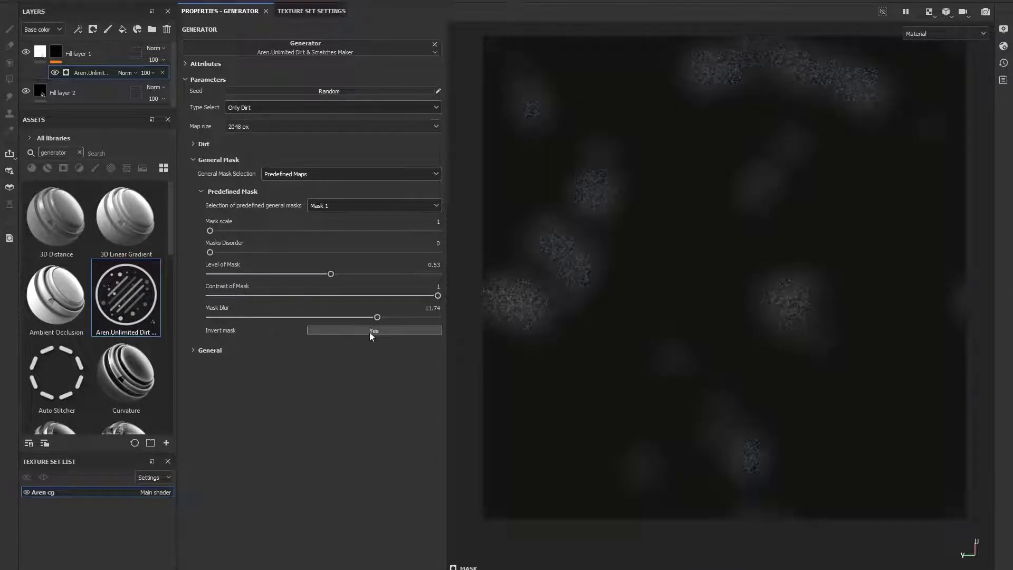
left_click(370, 331)
left_click(337, 207)
left_click(338, 262)
left_click(340, 207)
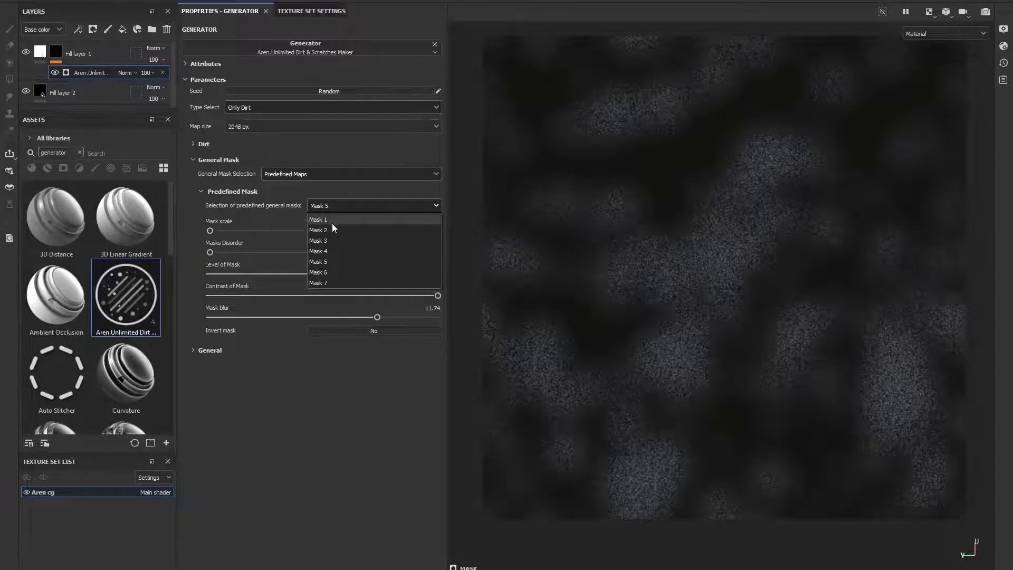
left_click(332, 223)
- Switch General Mask Selection to Custom Maps and assign the 63496-2 project image as the Custom Mask input
left_click(298, 175)
left_click(292, 220)
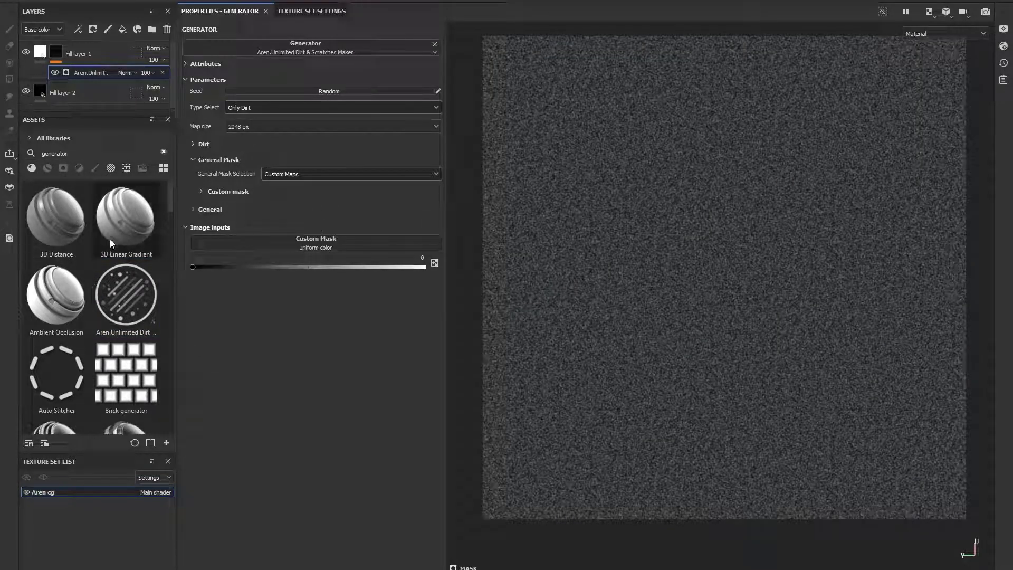
left_click(163, 152)
left_click(31, 138)
left_click(42, 162)
left_click_drag(55, 220, 310, 252)
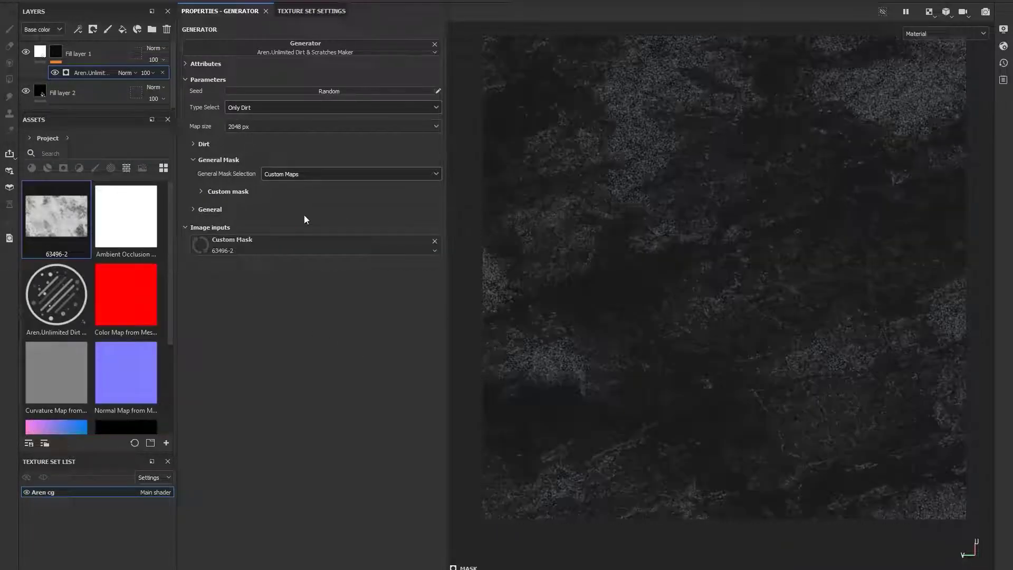
- Expand the Custom mask settings, set Level of mask to 0.49 and toggle Invert Mask
scroll(667, 216, "down", 6)
scroll(641, 222, "up", 5)
left_click(226, 191)
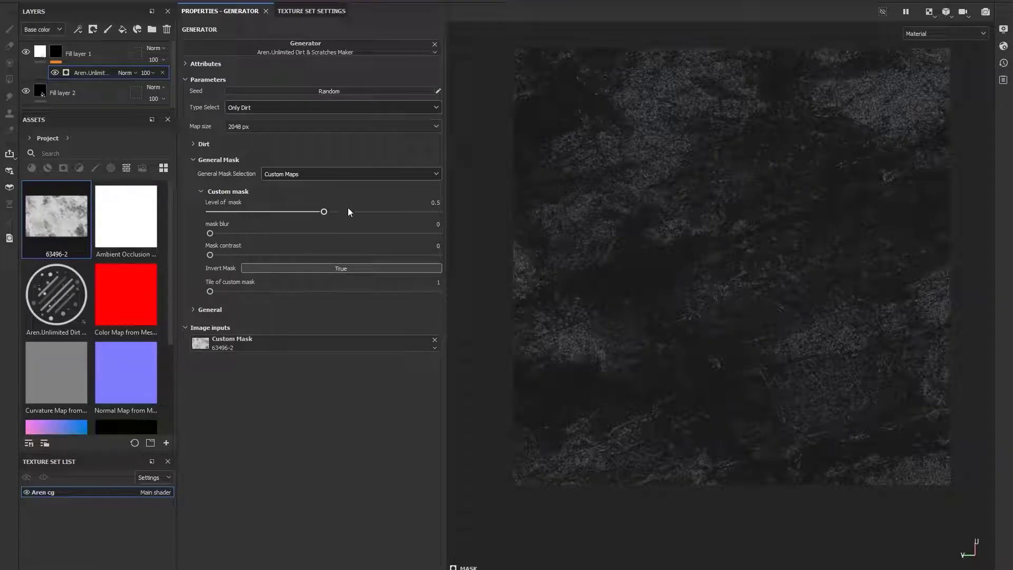
mouse_move(324, 211)
left_mouse_down()
mouse_move(255, 212)
mouse_move(386, 212)
mouse_move(322, 219)
left_mouse_up()
left_click_drag(210, 234, 206, 257)
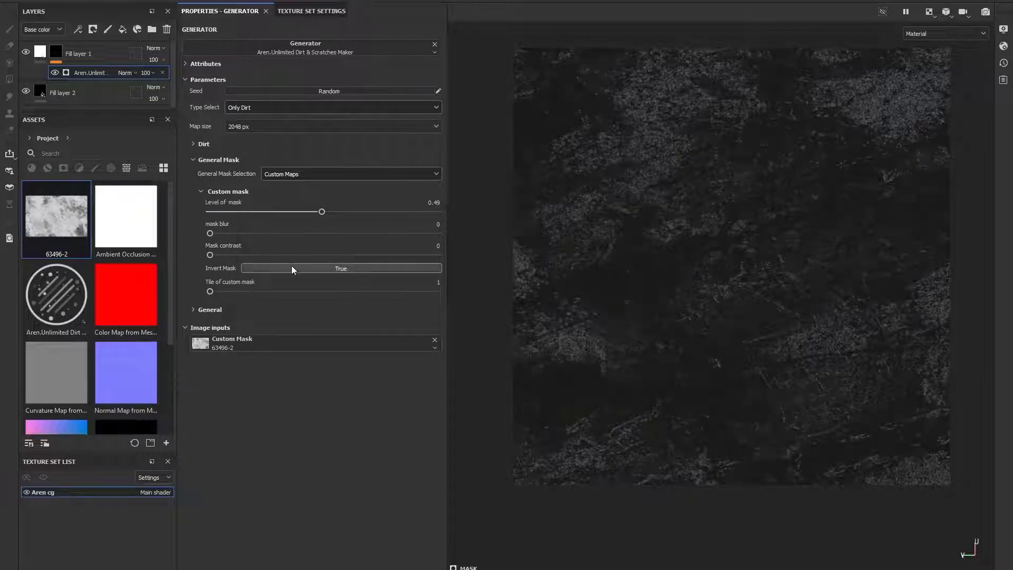
left_click(291, 265)
left_click(292, 266)
mouse_move(210, 291)
left_mouse_down()
mouse_move(282, 292)
mouse_move(194, 285)
left_mouse_up()
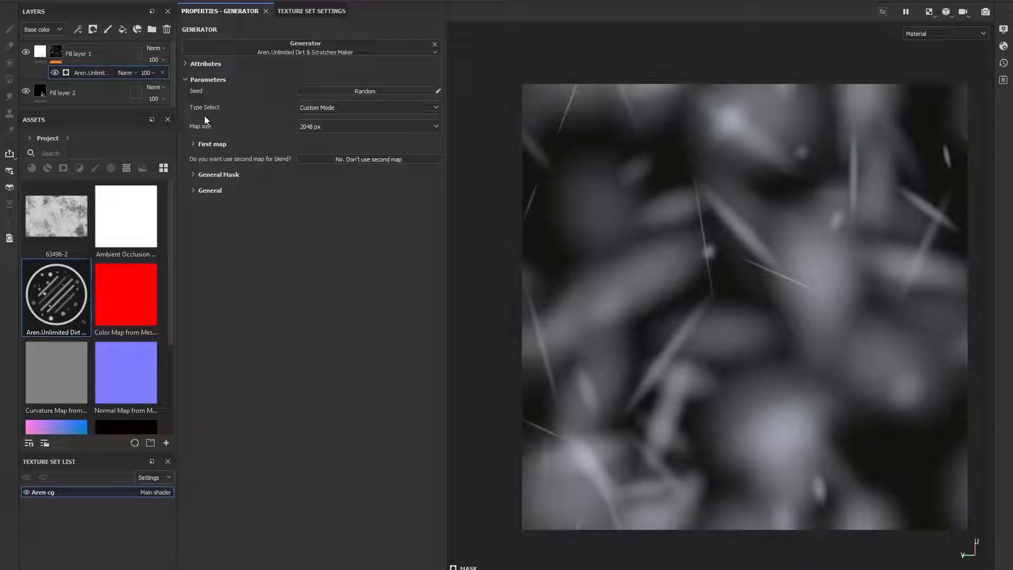
- Expand First map, keep Predefinded Maps with the Bell map, and set Amount of Pattern to 24
left_click(198, 143)
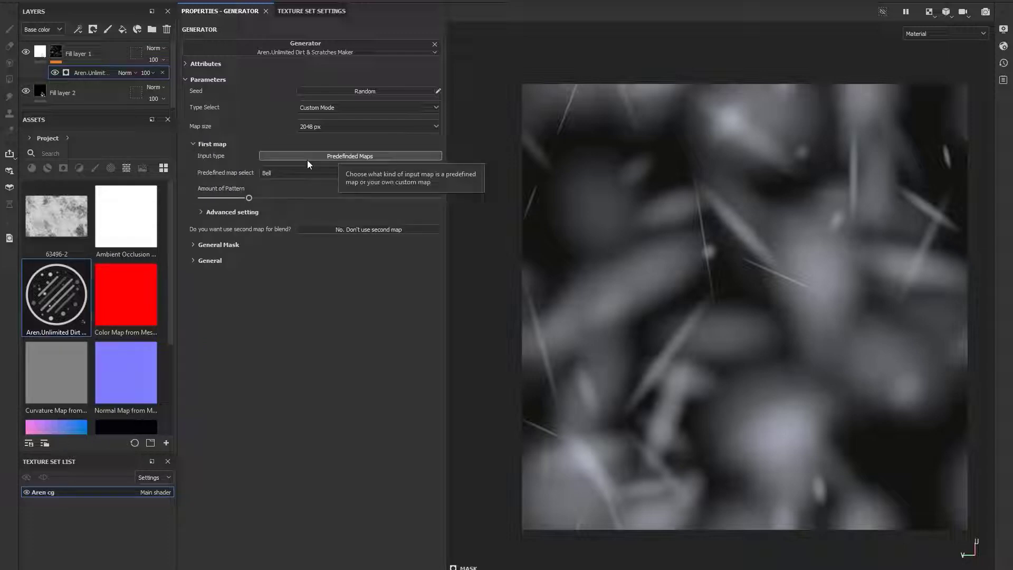
left_click(307, 160)
left_click(314, 158)
left_click(270, 174)
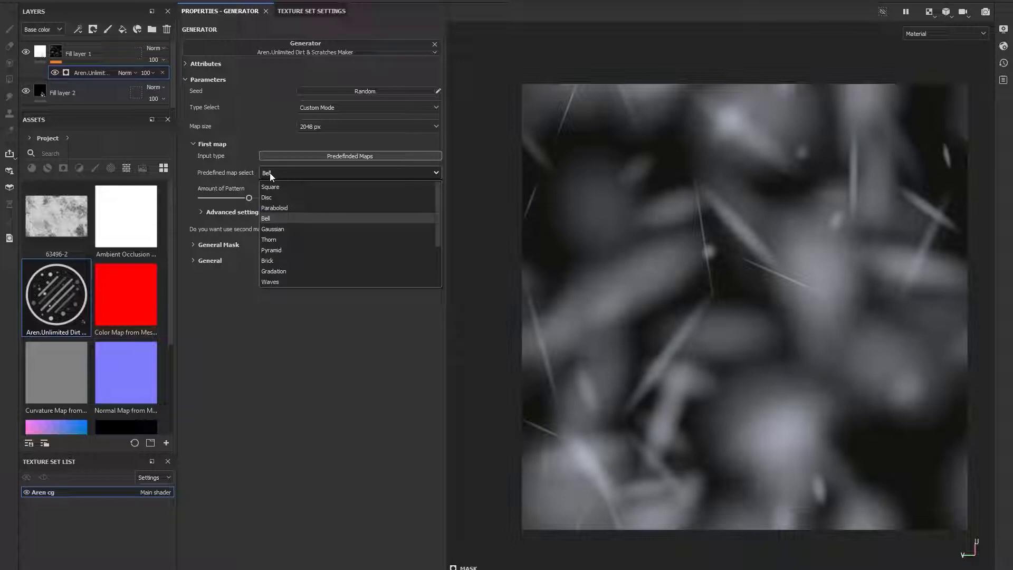
left_click(270, 173)
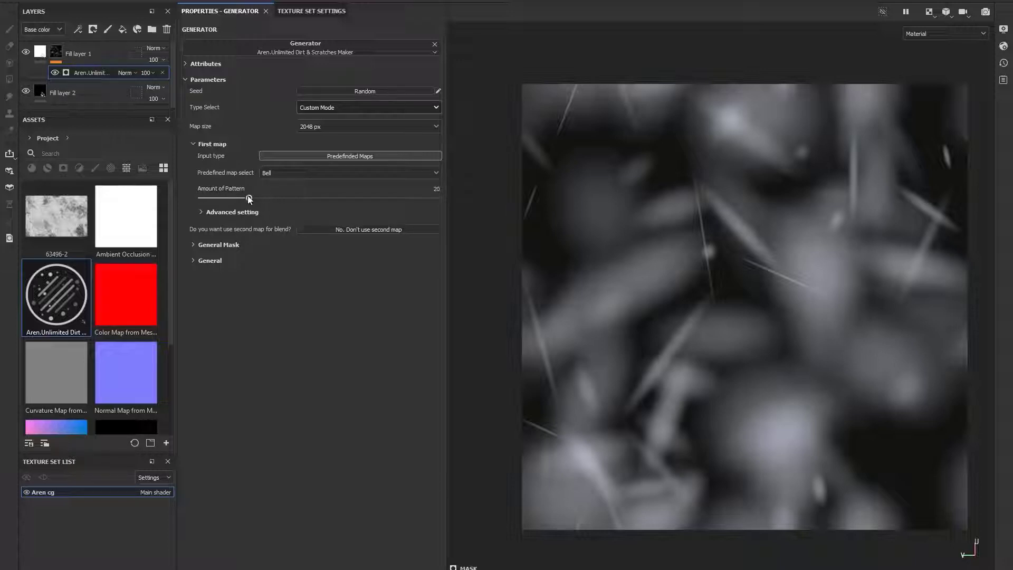
mouse_move(248, 198)
left_mouse_down()
mouse_move(370, 205)
mouse_move(242, 207)
mouse_move(381, 198)
mouse_move(258, 198)
left_mouse_up()
- Expand the Advanced setting section and set Intensity of warp to 150
left_click(207, 212)
left_click_drag(209, 233, 486, 240)
type("150")
key("Return")
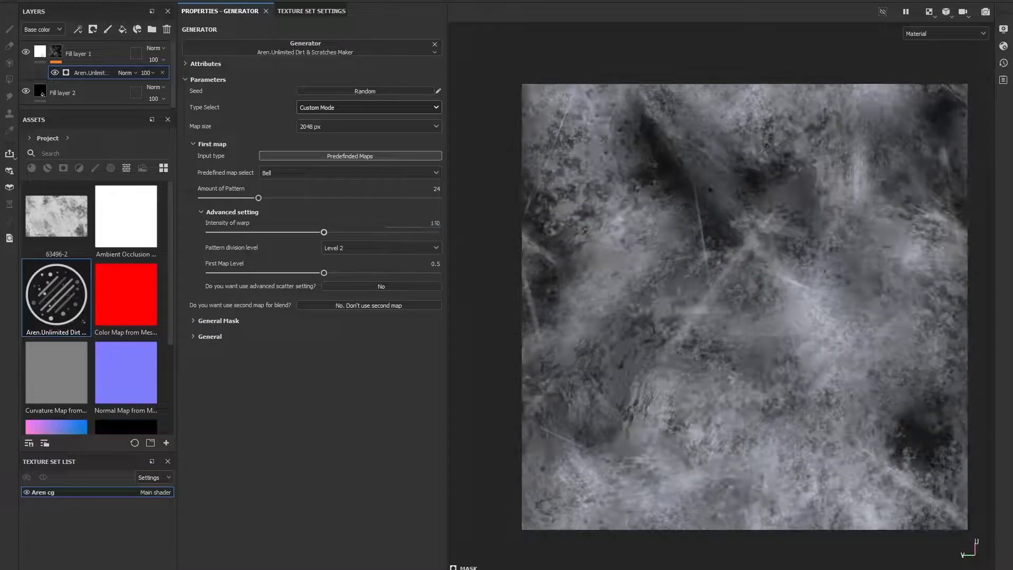
- Set Intensity of warp to 0
left_click_drag(323, 232, 280, 234)
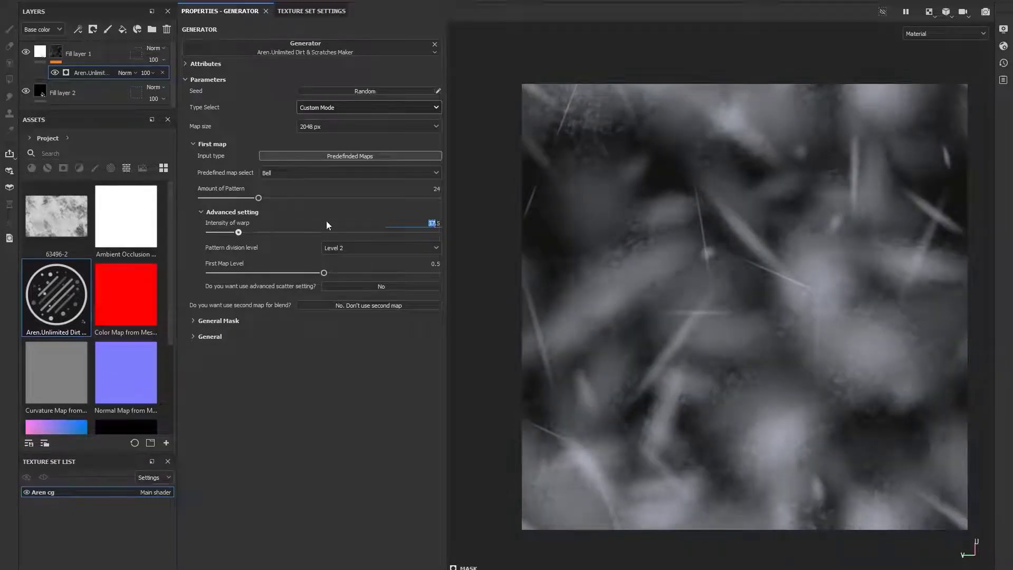
type("0")
key("Return")
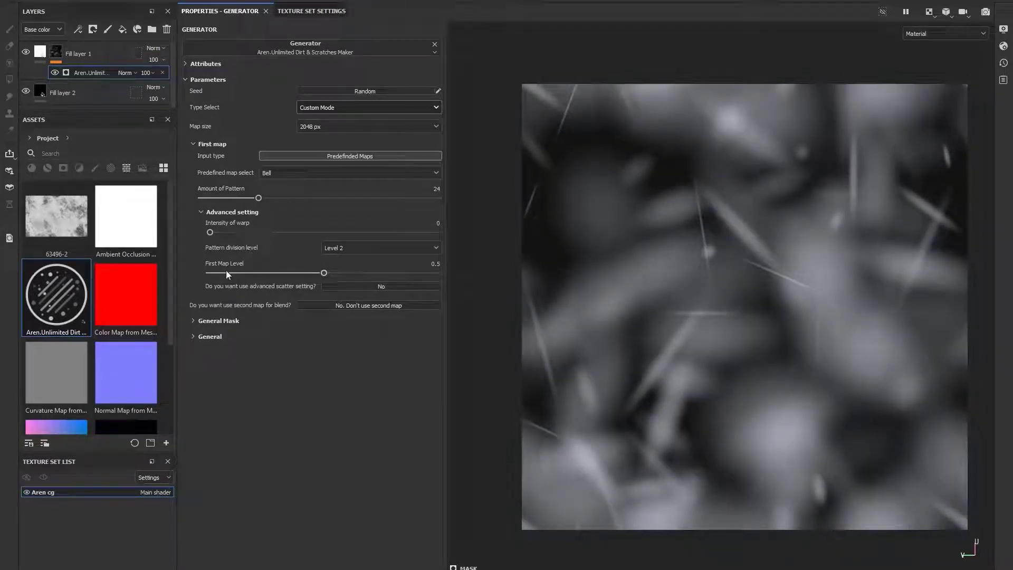
- Try First Map Level at 0, then set it back to 0.5
mouse_move(324, 273)
left_mouse_down()
mouse_move(435, 274)
mouse_move(260, 275)
mouse_move(306, 274)
left_mouse_up()
left_click(429, 262)
type("0")
key("Return")
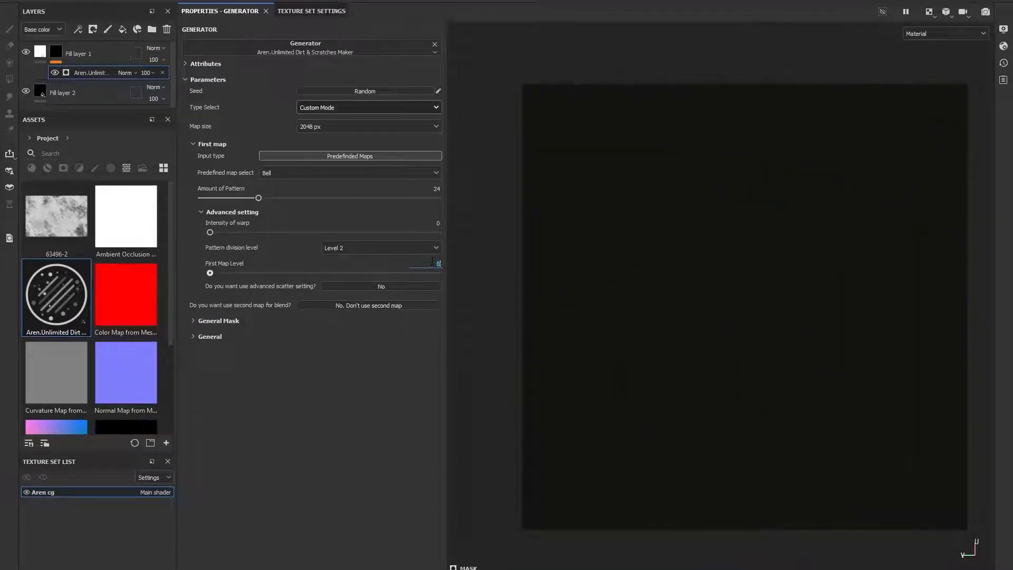
type(".5")
key("Return")
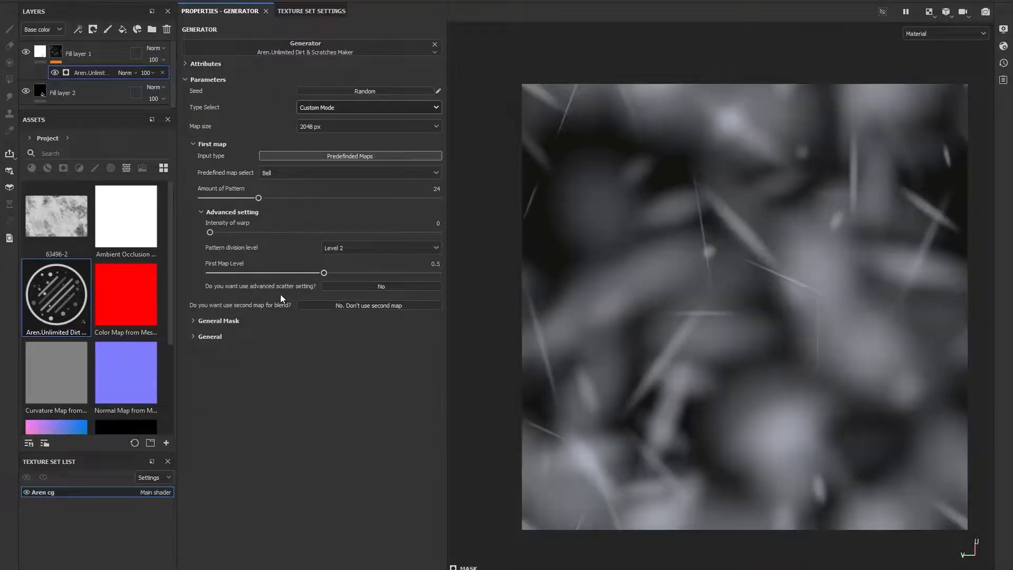
- Enable the advanced scatter setting, expand Scatter and switch random size to fixed size
left_click(364, 288)
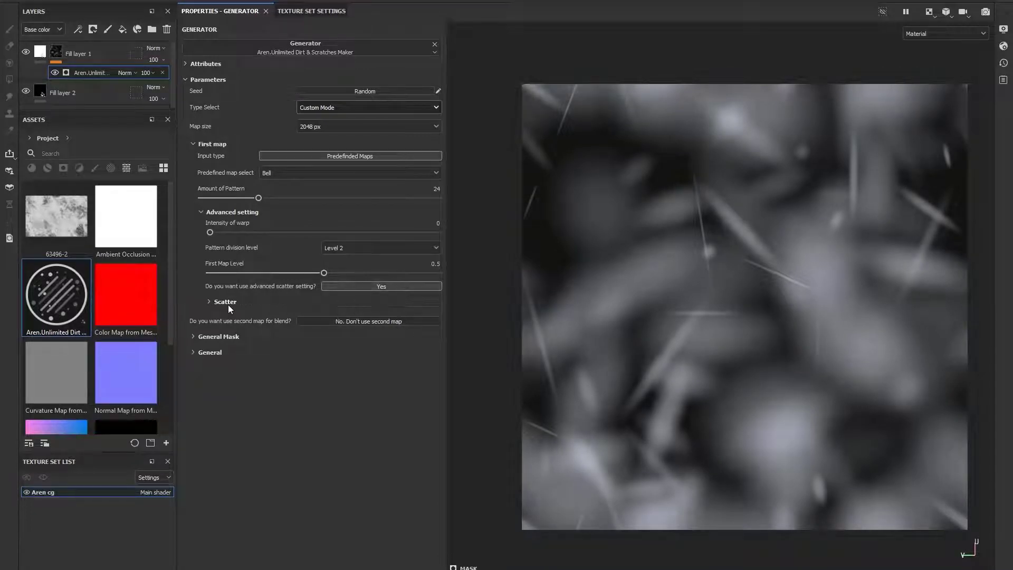
left_click(365, 315)
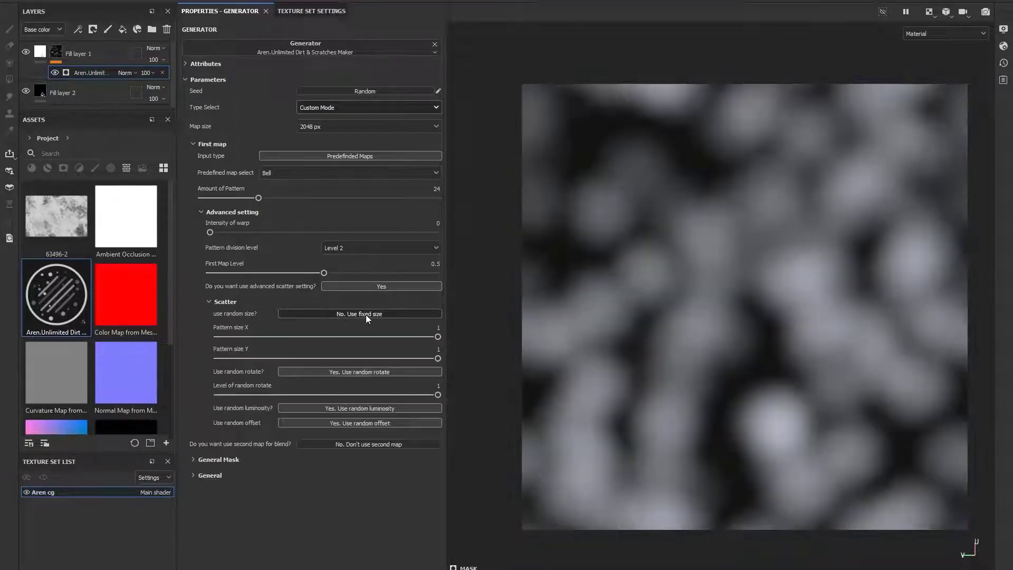
left_click(366, 314)
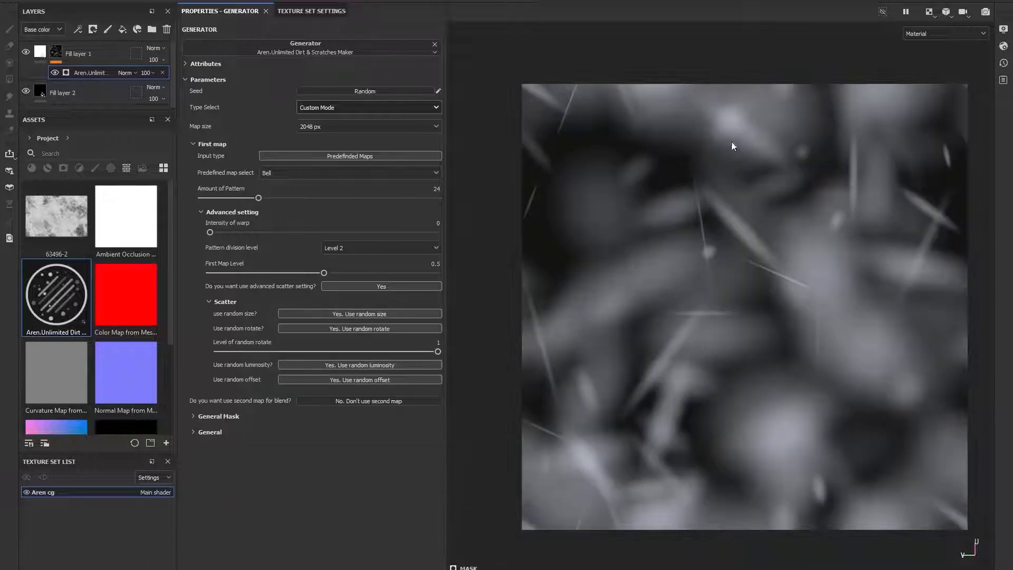
left_click(363, 315)
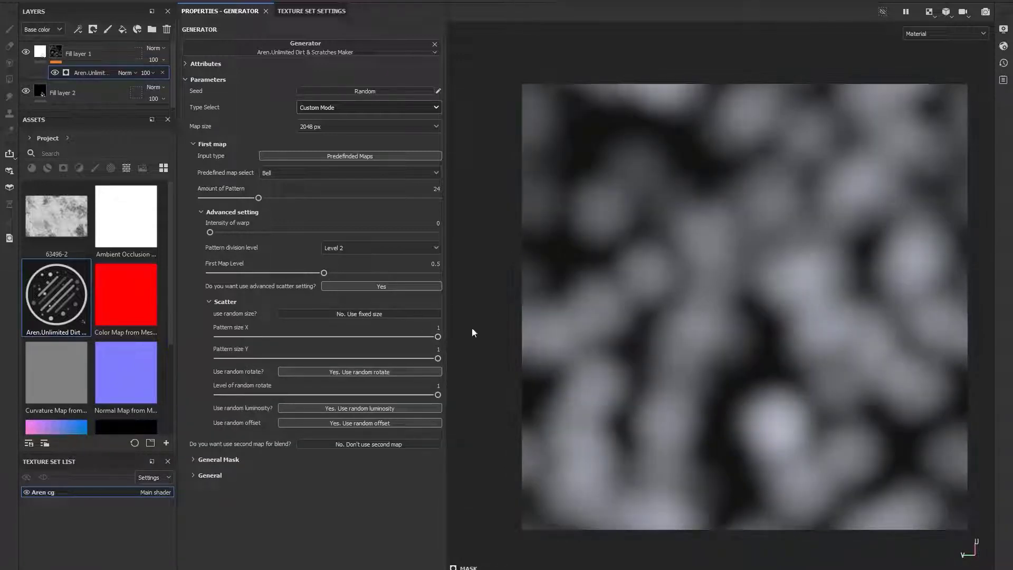
- Try Pattern size X at 0.27, reset it to 1, and switch back to random size
left_click_drag(438, 336, 277, 338)
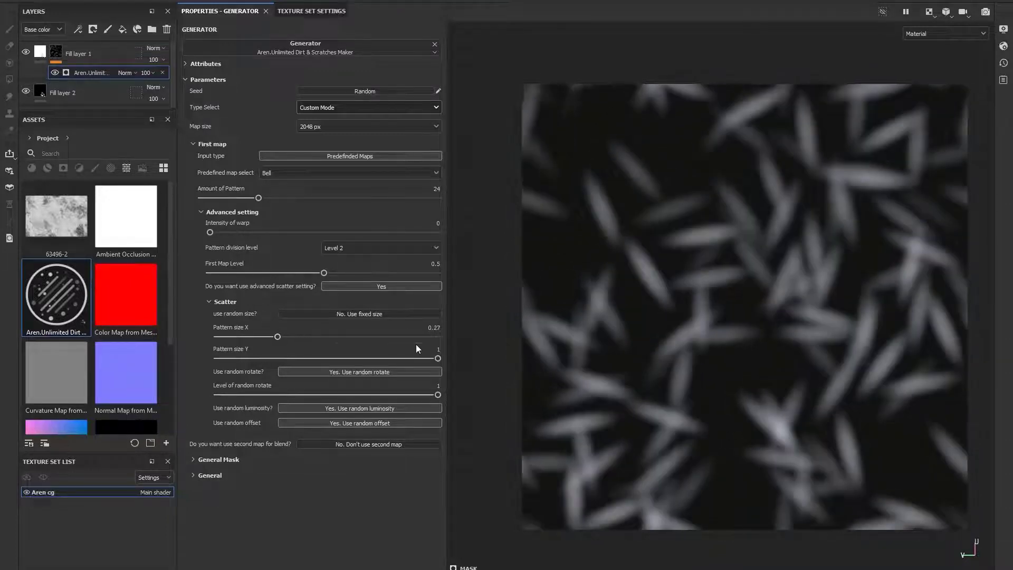
left_click_drag(393, 336, 463, 337)
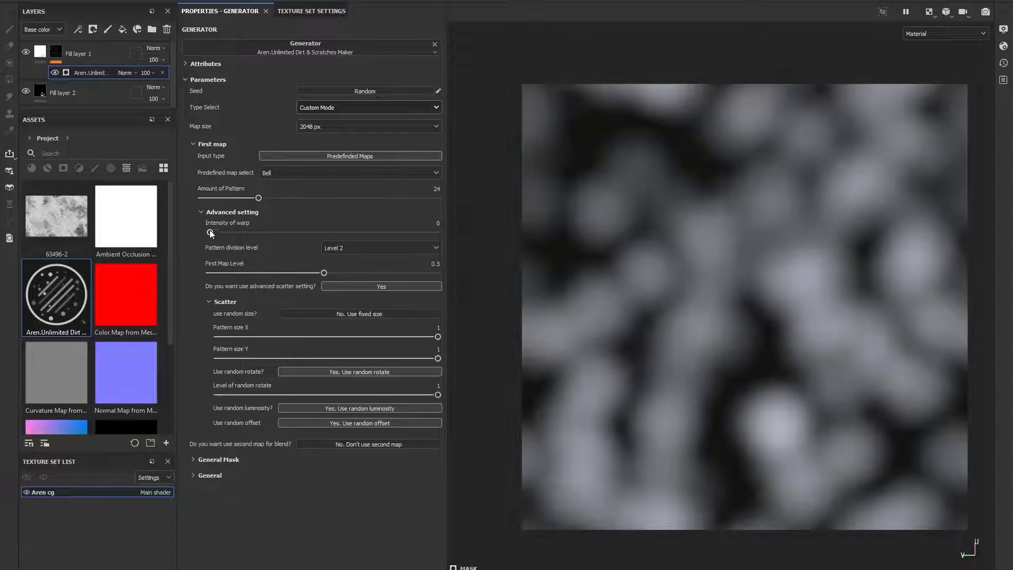
mouse_move(211, 234)
left_mouse_down()
mouse_move(299, 232)
mouse_move(210, 232)
left_mouse_up()
left_click(394, 314)
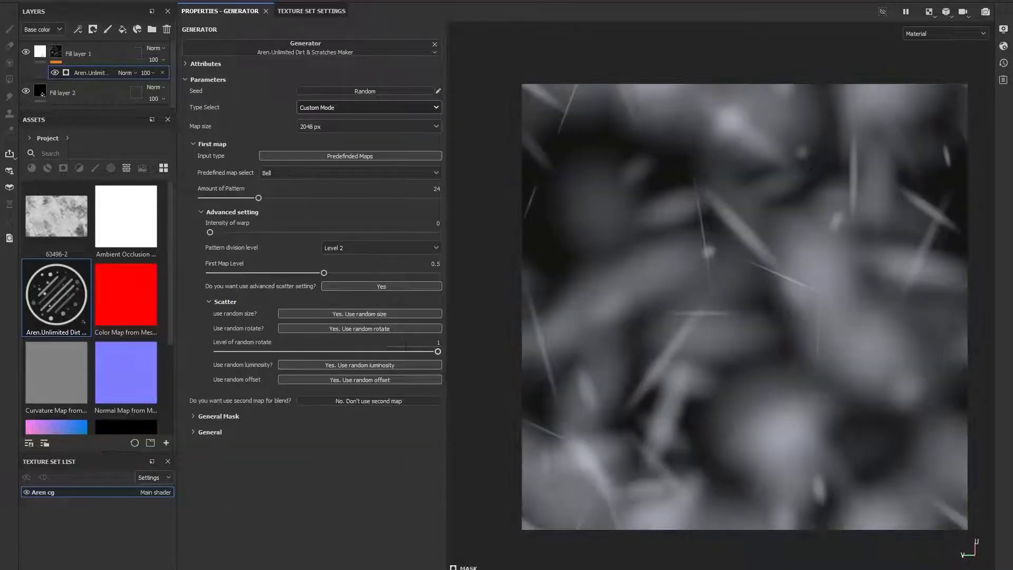
- Toggle random rotate to fixed rotation and back to random, keeping Level of random rotate at 1
left_click(359, 328)
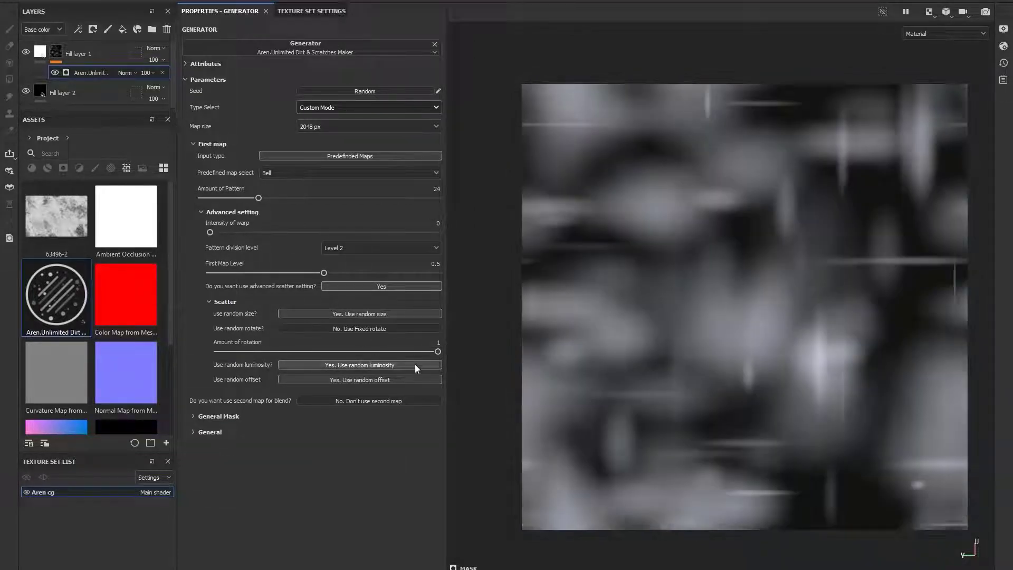
left_click(381, 329)
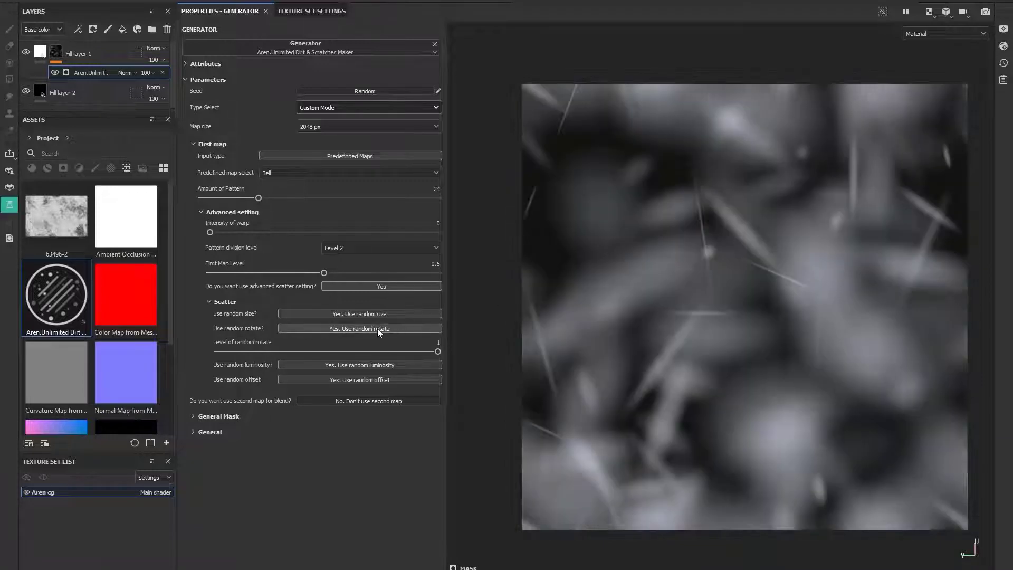
mouse_move(437, 352)
left_mouse_down()
mouse_move(198, 344)
mouse_move(461, 353)
left_mouse_up()
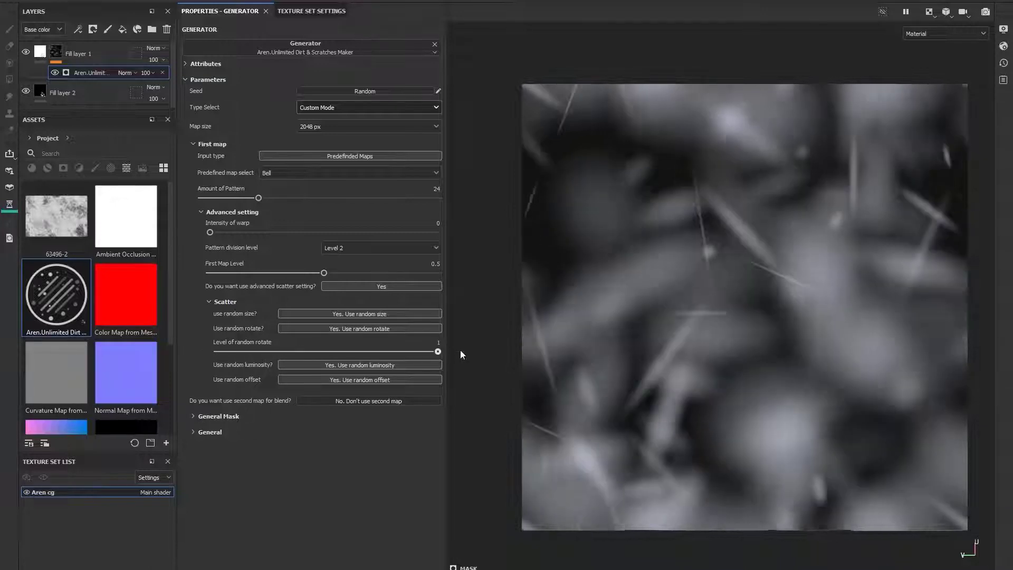
- Switch to fixed luminosity, push Luminosity rate to its maximum, then restore random luminosity
left_click(368, 365)
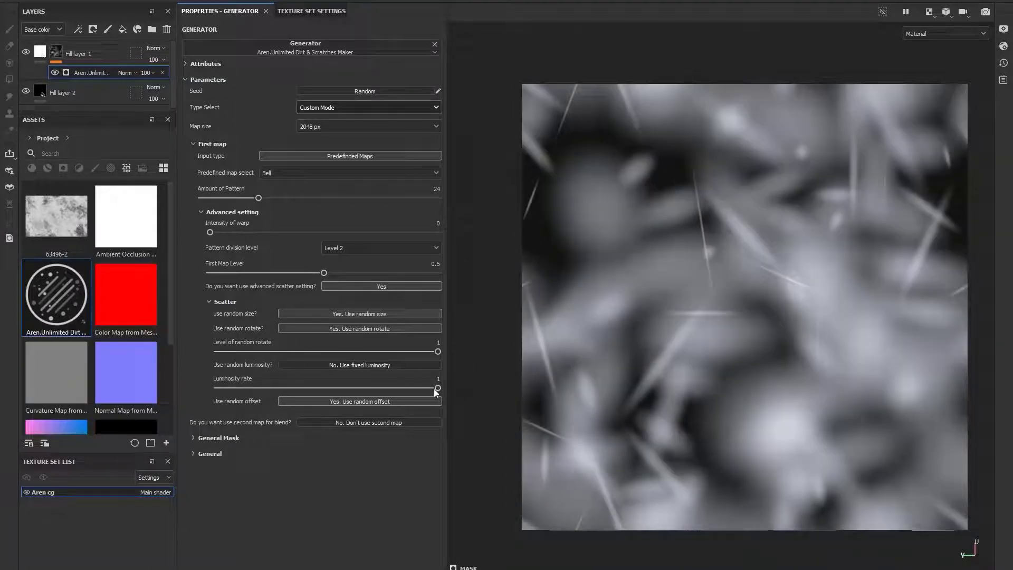
left_click_drag(435, 389, 571, 388)
left_click(417, 365)
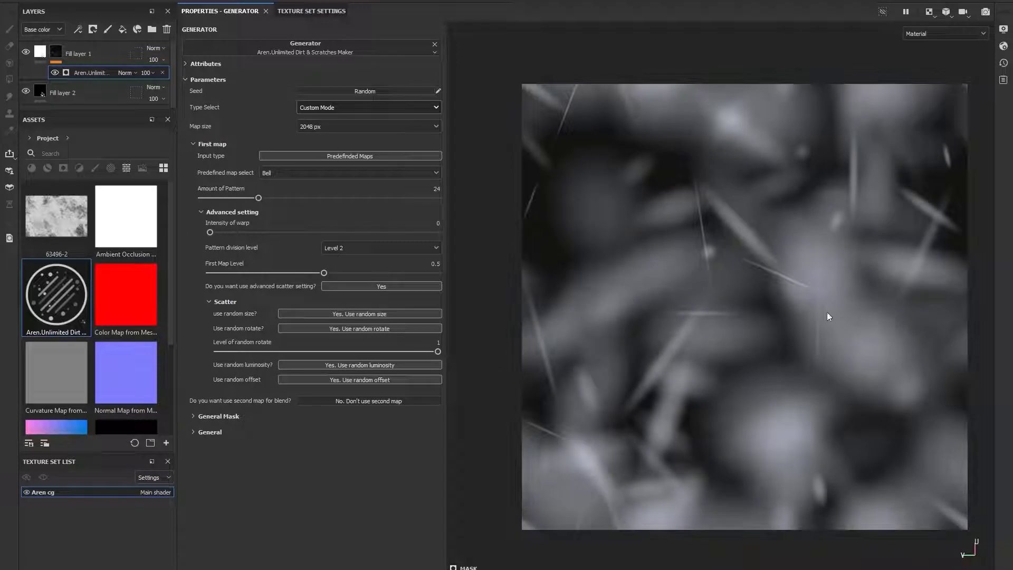
- Switch to fixed offset and preview Pattern division levels 1, 3 and 4
left_click(355, 379)
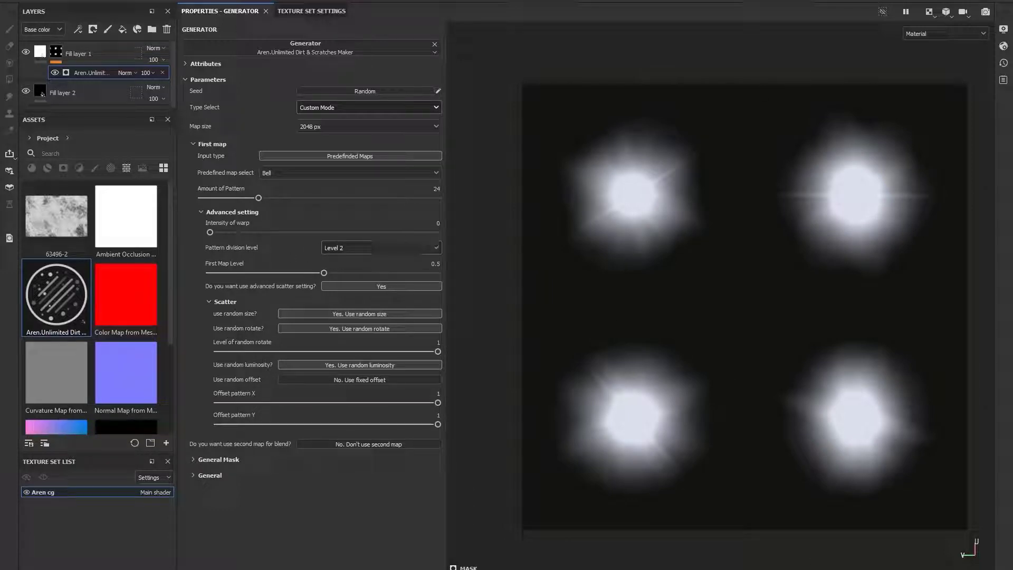
left_click(343, 248)
left_click(338, 262)
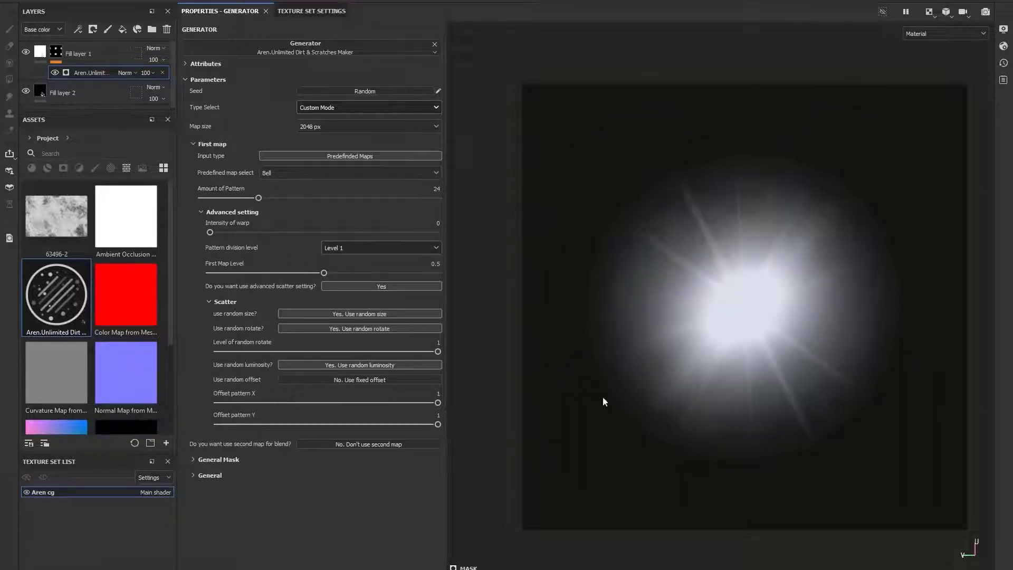
left_click(351, 248)
left_click(346, 282)
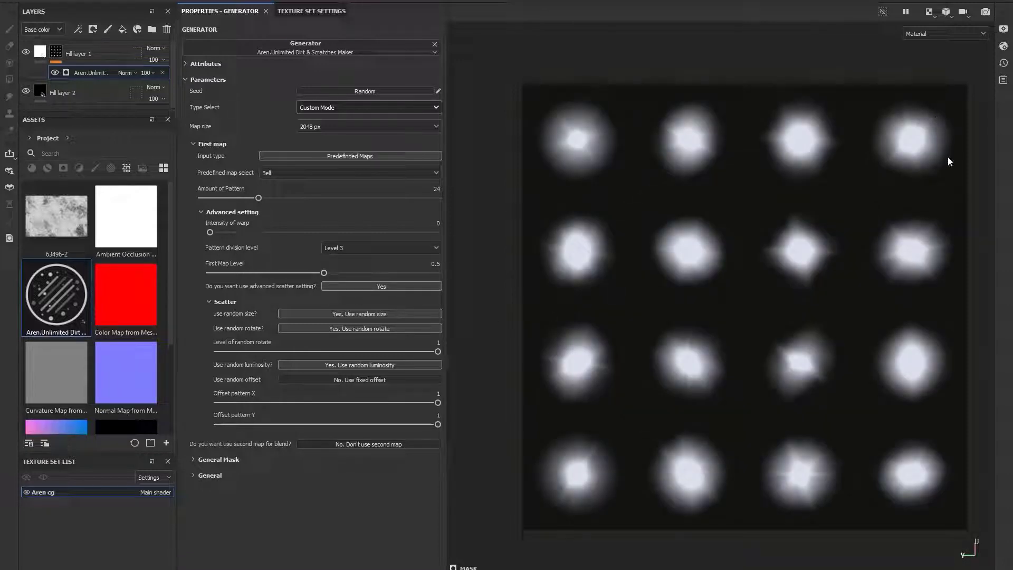
left_click(332, 248)
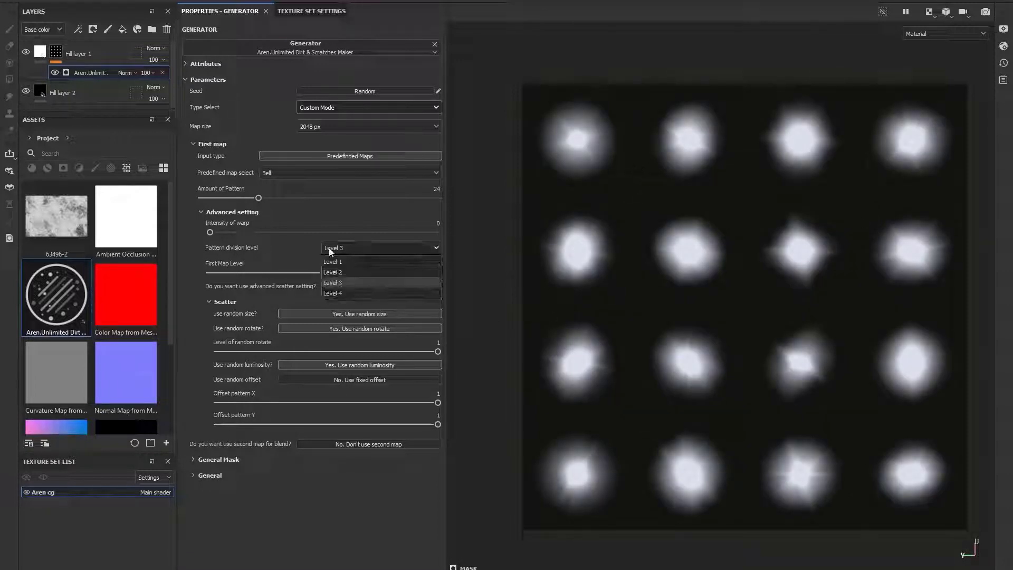
left_click(338, 293)
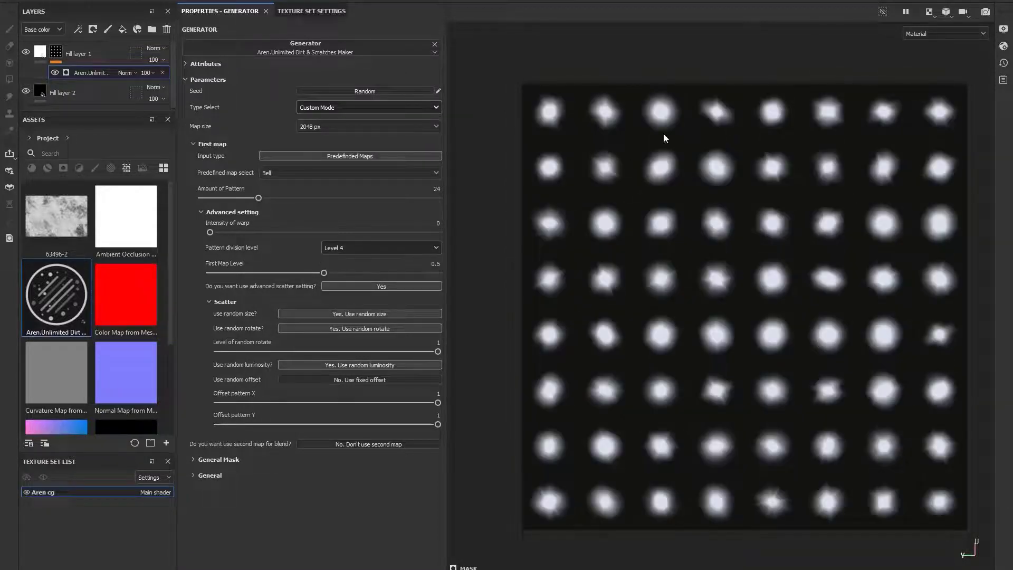
- Set Pattern division level back to Level 1 and restore random offset
left_click(371, 247)
left_click(363, 264)
left_click(360, 379)
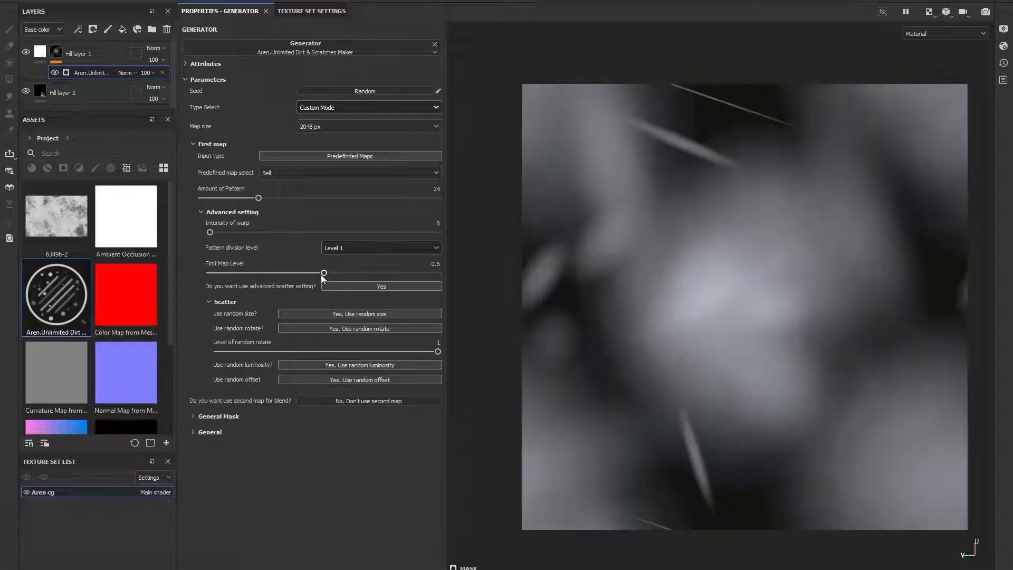
- Set the first map's First Map Level to 0.62, Intensity of warp to 129.17 and Pattern division level to Level 2
left_click_drag(324, 273, 351, 273)
left_click_drag(210, 232, 308, 249)
left_click(375, 246)
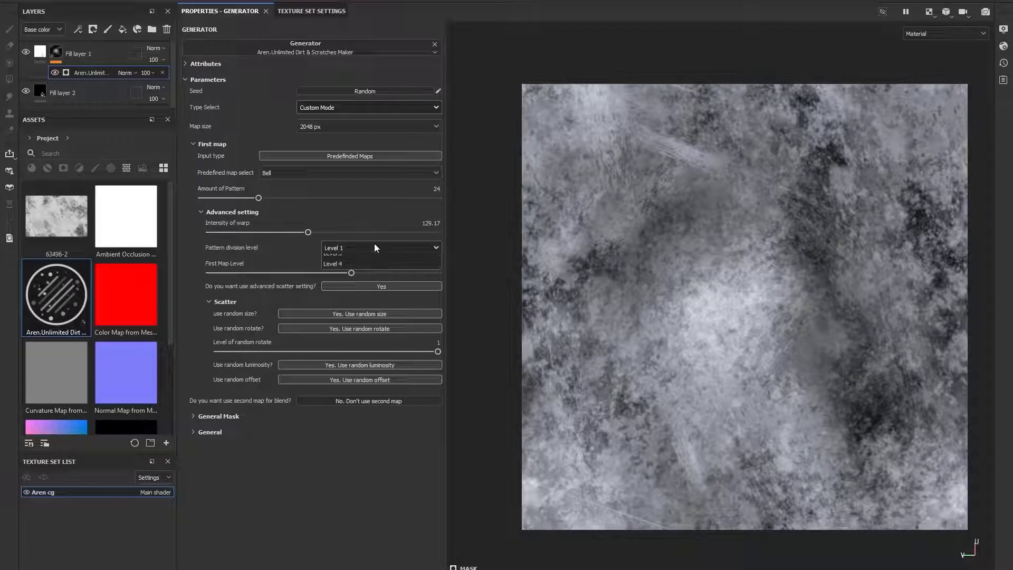
left_click(384, 276)
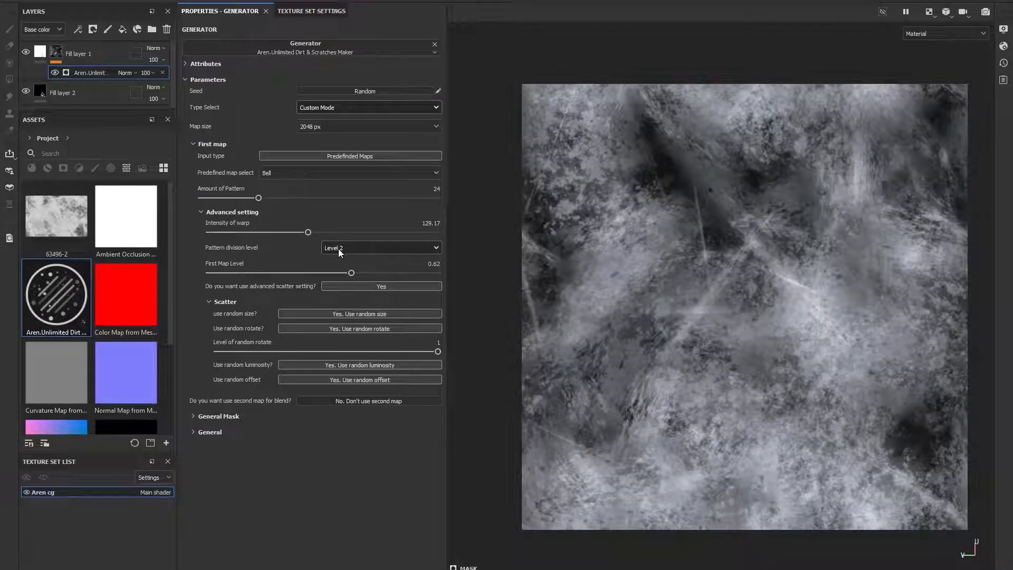
- Enable the second map for blending
left_click(411, 401)
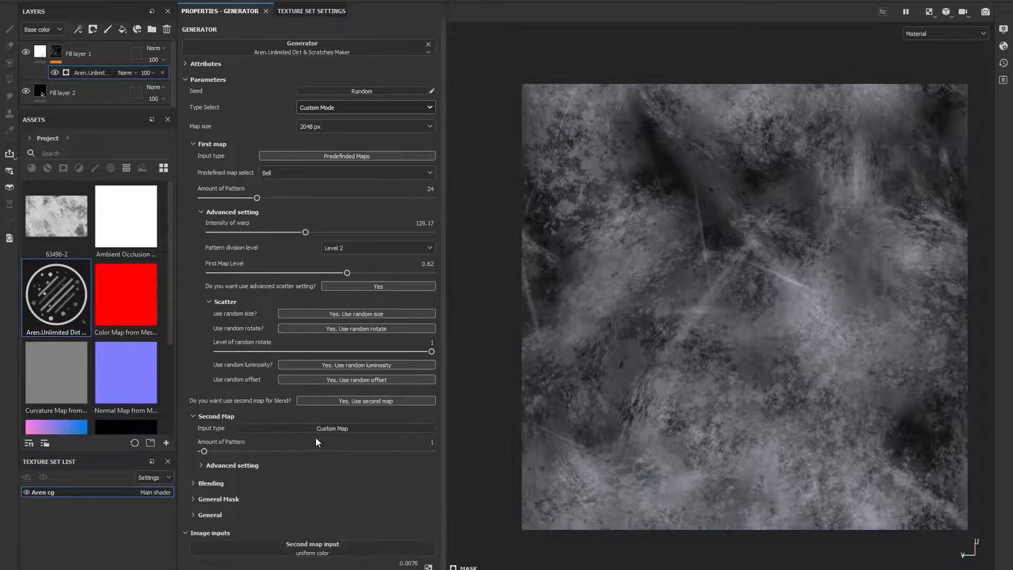
left_click(342, 536)
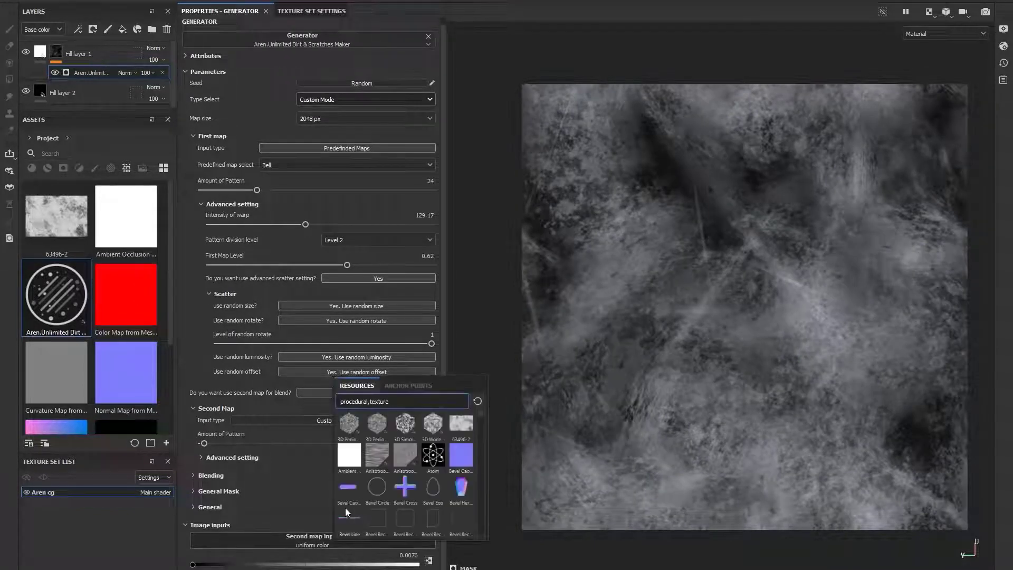
left_click(311, 507)
- Browse all libraries and assign the Text Exit shape as the second map input
left_click(29, 137)
scroll(153, 211, "down", 15)
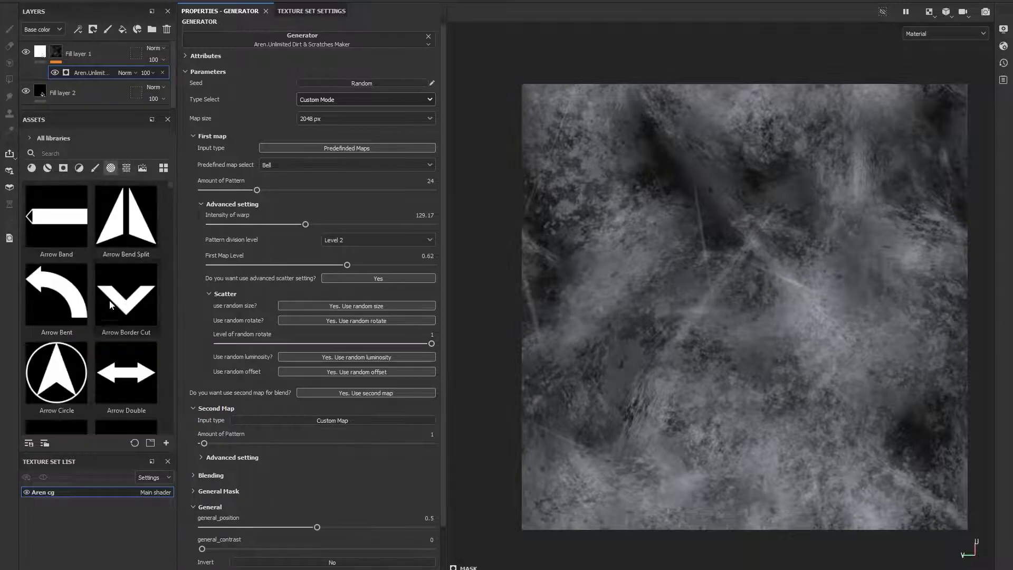
scroll(151, 214, "up", 3)
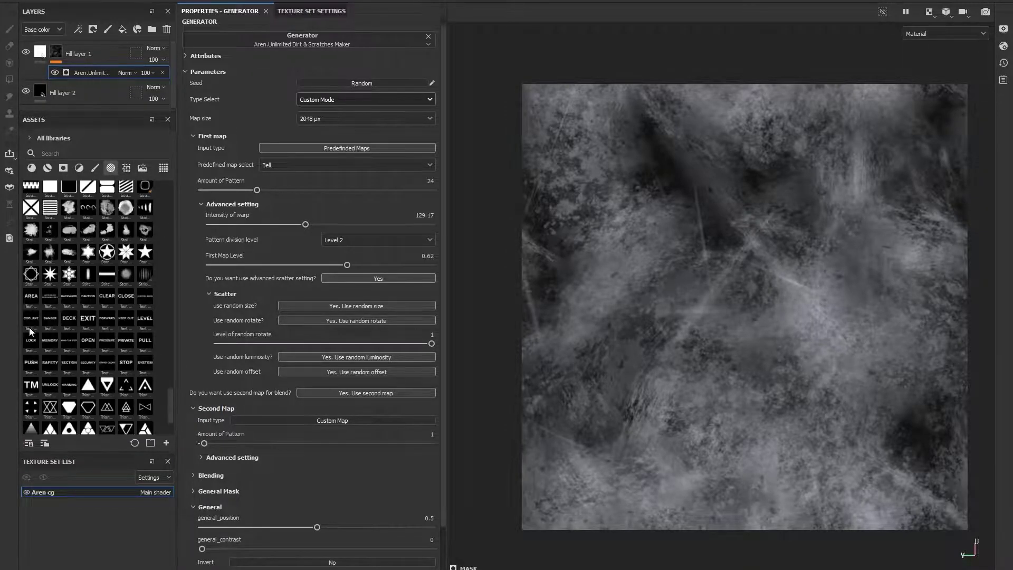
left_click_drag(89, 318, 332, 554)
scroll(203, 174, "up", 2)
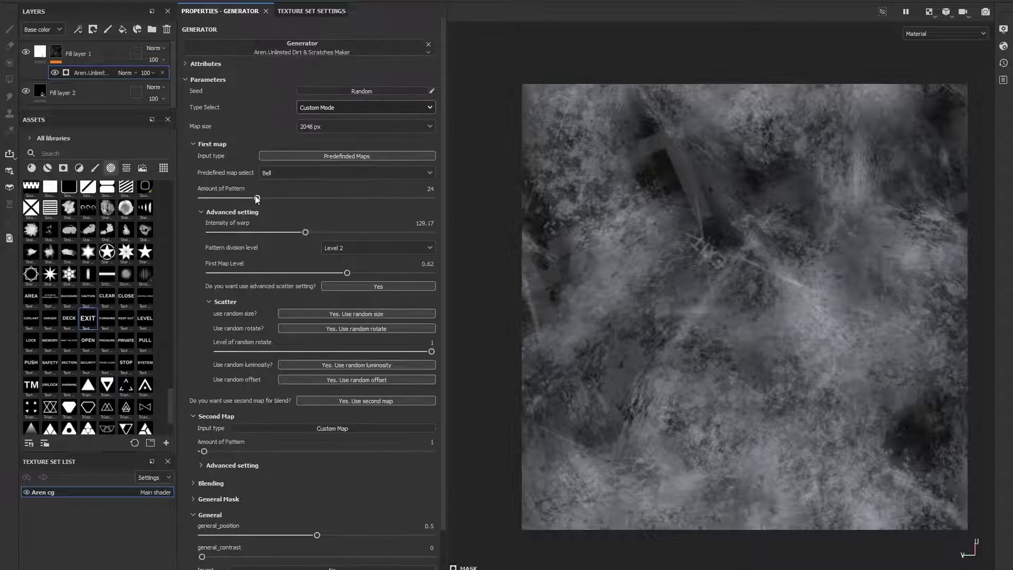
- Zero the first map's Amount of Pattern, set the second map's Amount of Pattern to 40 and open its advanced settings
left_click_drag(257, 198, 202, 198)
left_click_drag(203, 451, 294, 451)
left_click(204, 465)
scroll(325, 363, "down", 5)
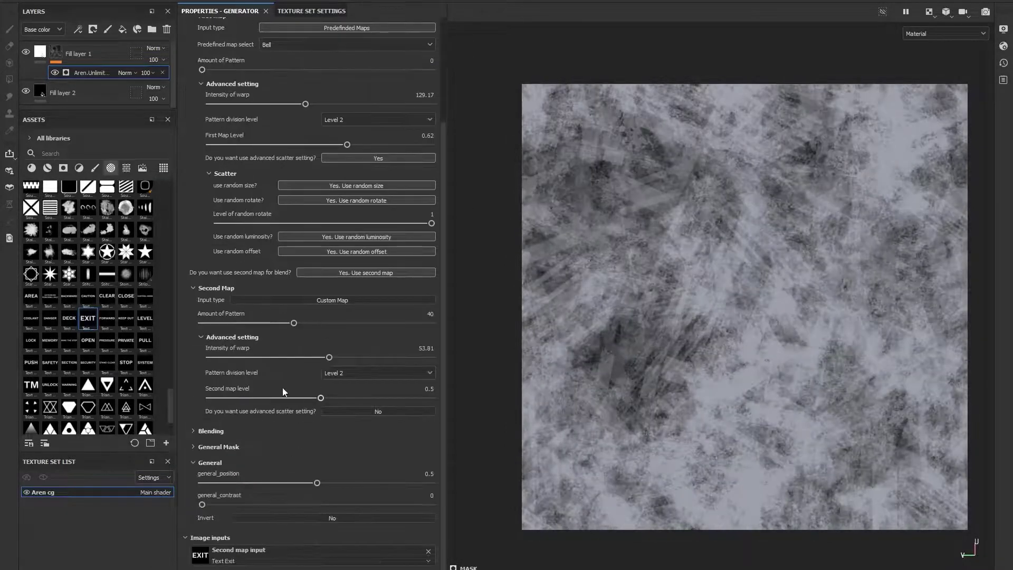
- Lower Second map level to 0.26 and set the first map's Amount of Pattern to 43
left_click_drag(318, 401, 267, 400)
scroll(200, 76, "up", 5)
left_click_drag(202, 196, 301, 206)
scroll(260, 221, "down", 5)
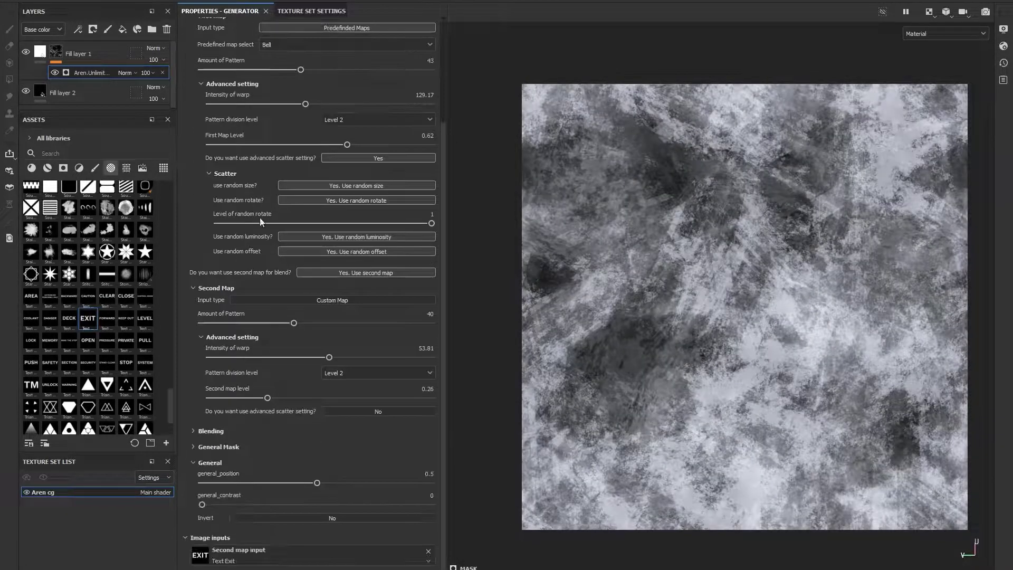
- Expand Blending and compare Maps blending modes, settling on Add Sub
left_click(193, 431)
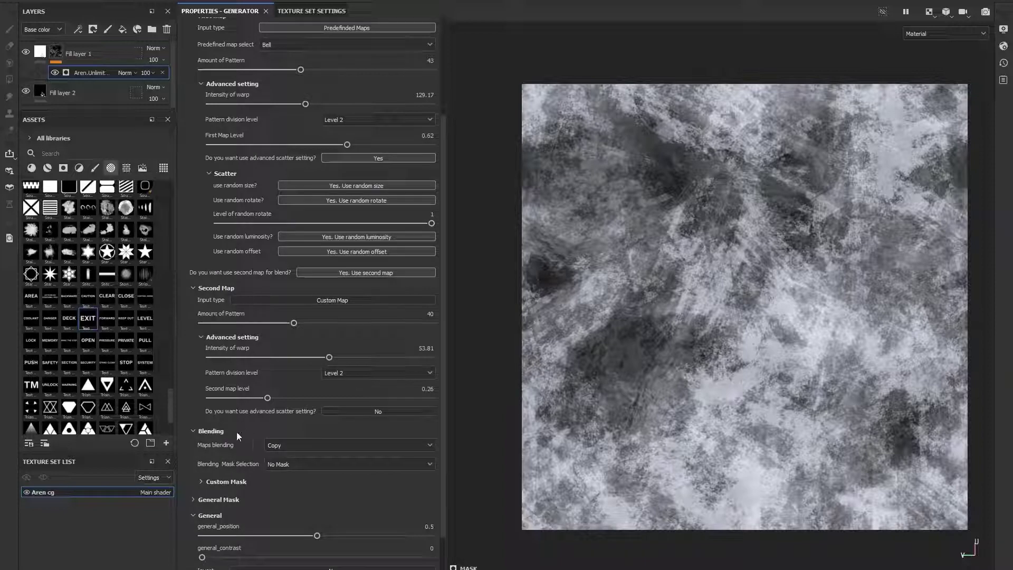
left_click(289, 445)
left_click(290, 469)
left_click(284, 445)
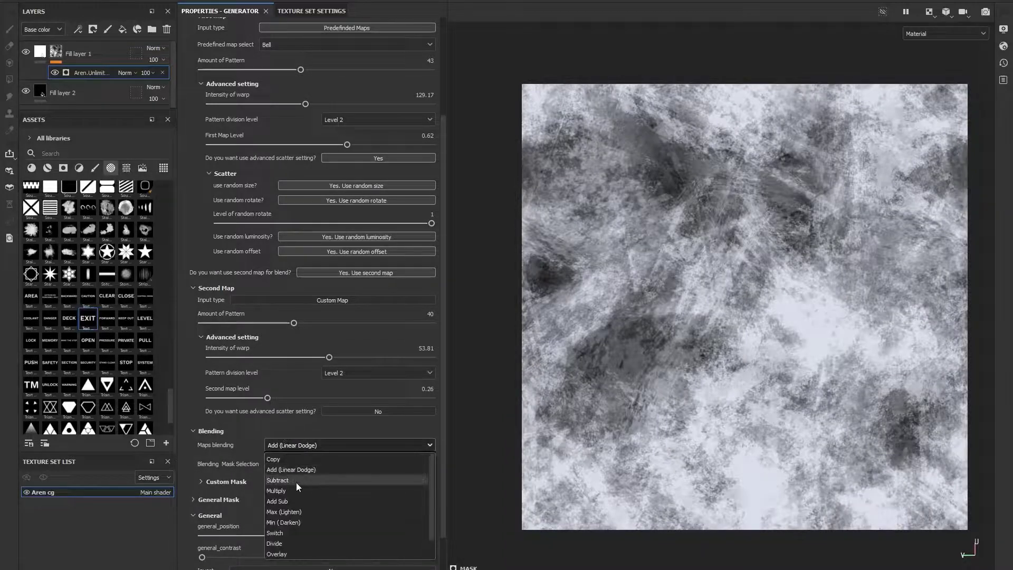
left_click(295, 481)
left_click(297, 446)
left_click(284, 491)
left_click(327, 444)
left_click(299, 500)
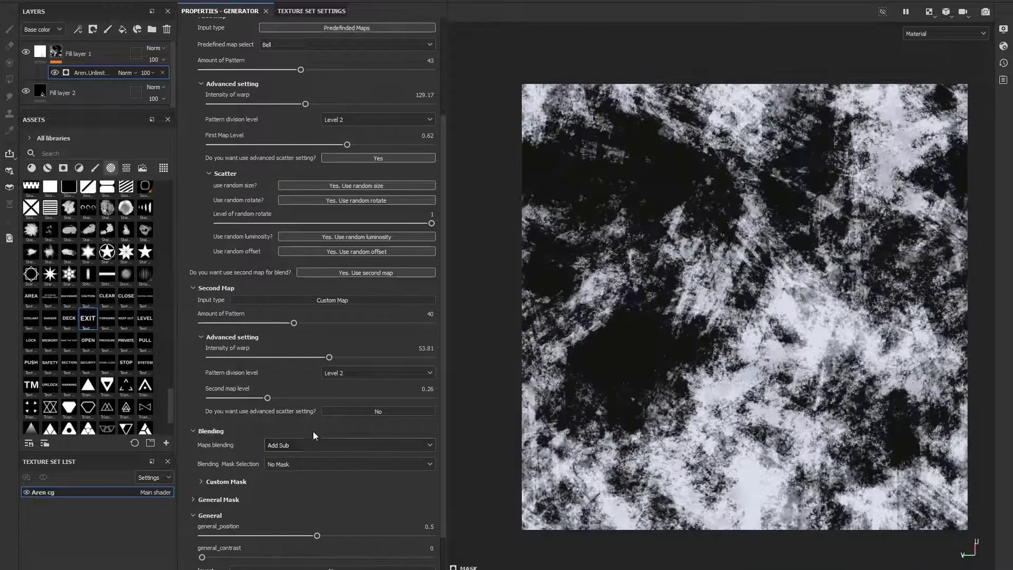
left_click(309, 446)
left_click(301, 532)
left_click(289, 445)
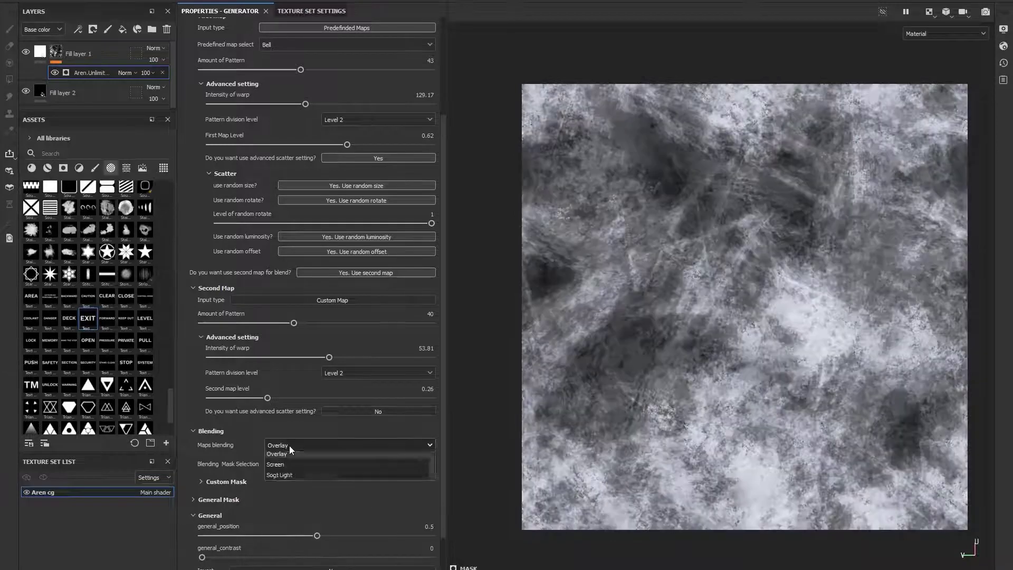
left_click(338, 498)
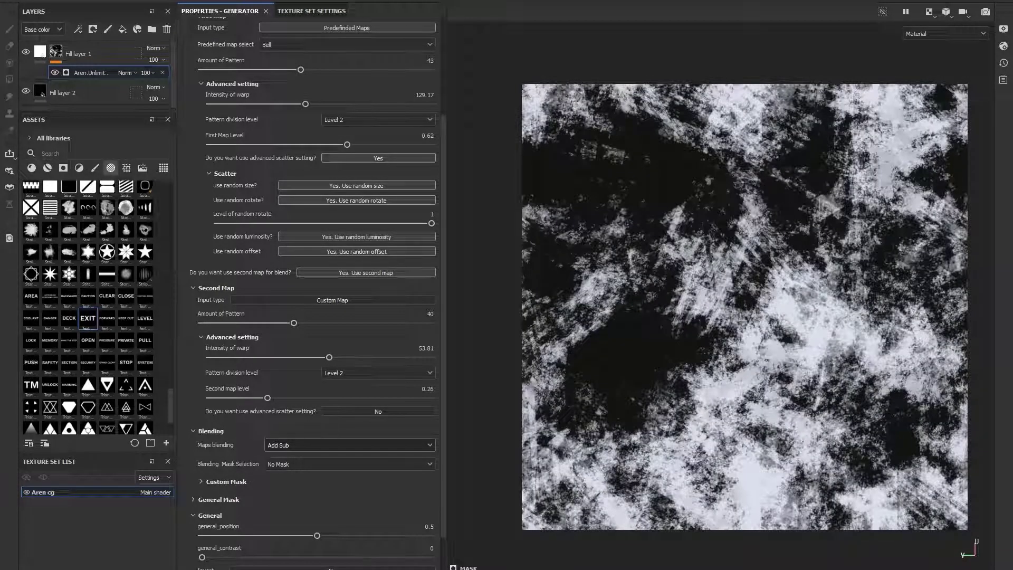
- Set the blending mask selection to Predefined Maps and choose Mask 6
left_click(290, 463)
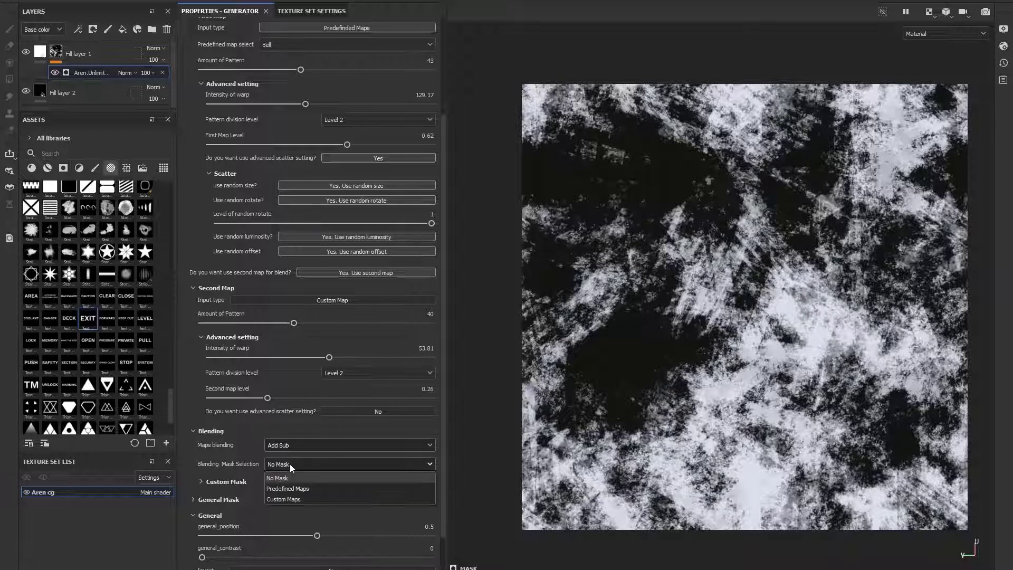
left_click(298, 492)
scroll(247, 482, "down", 1)
left_click(233, 449)
left_click(348, 464)
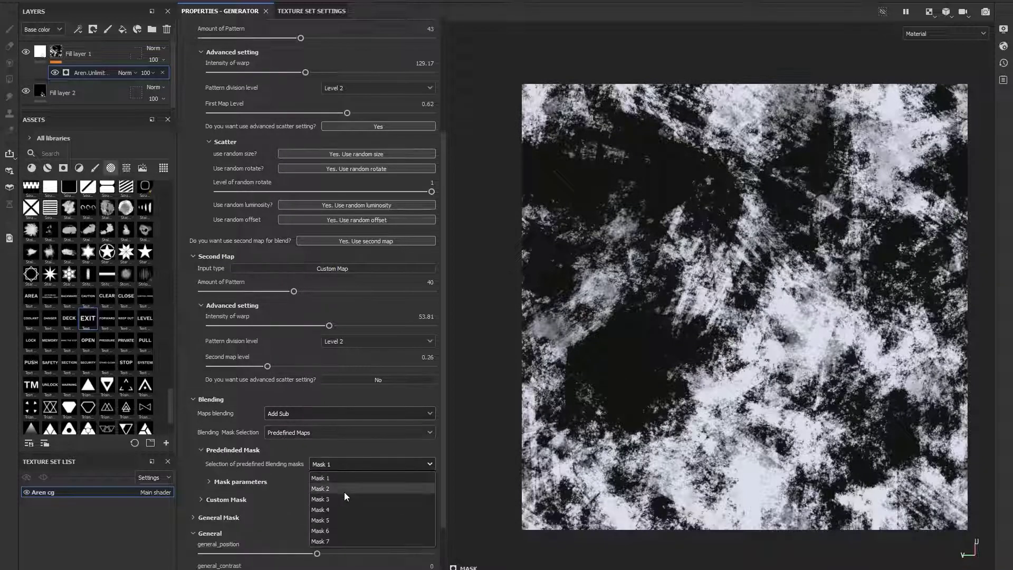
left_click(341, 530)
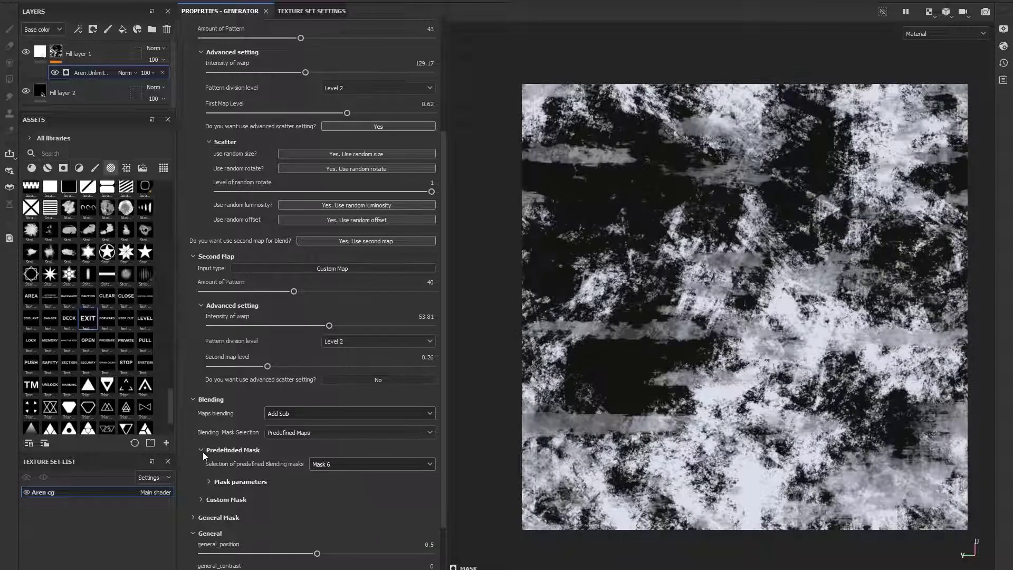
- Expand and review the predefined blending mask parameters
left_click(217, 481)
scroll(216, 499, "down", 1)
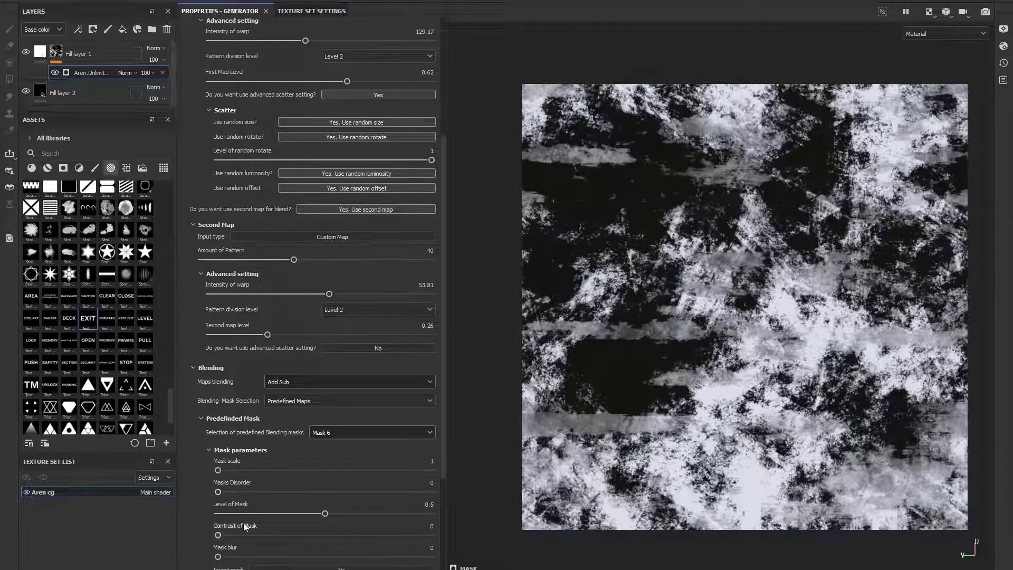
scroll(209, 417, "up", 1)
scroll(207, 409, "up", 5)
- Set the second map's Amount of Pattern to 0 and the first map's Amount of Pattern to 91
left_click_drag(294, 451, 178, 453)
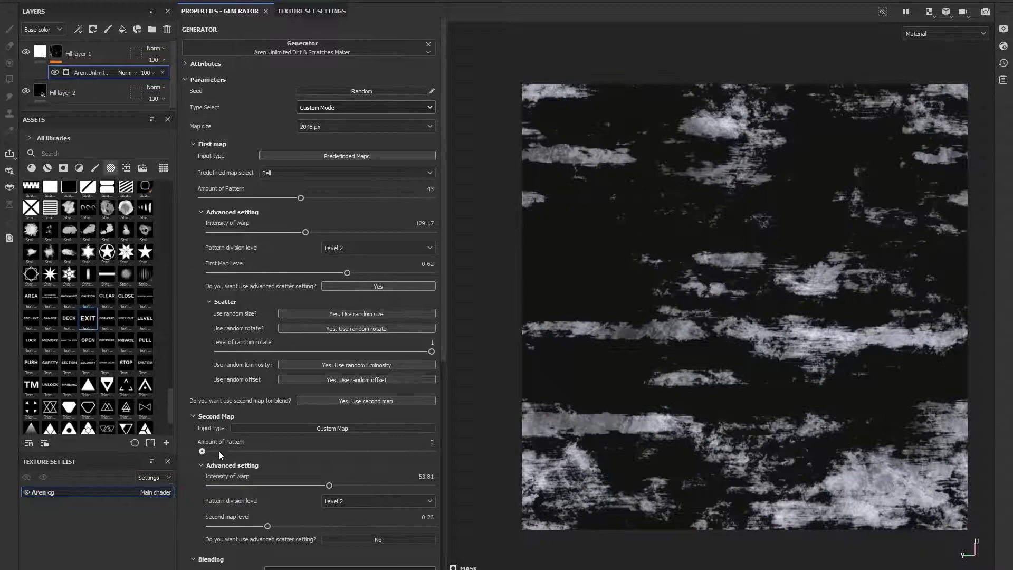
left_click_drag(301, 198, 411, 199)
- Switch the blending mask selection to Custom Maps and assign the Star Border shape as the custom blending mask
scroll(230, 436, "down", 1)
scroll(230, 436, "down", 2)
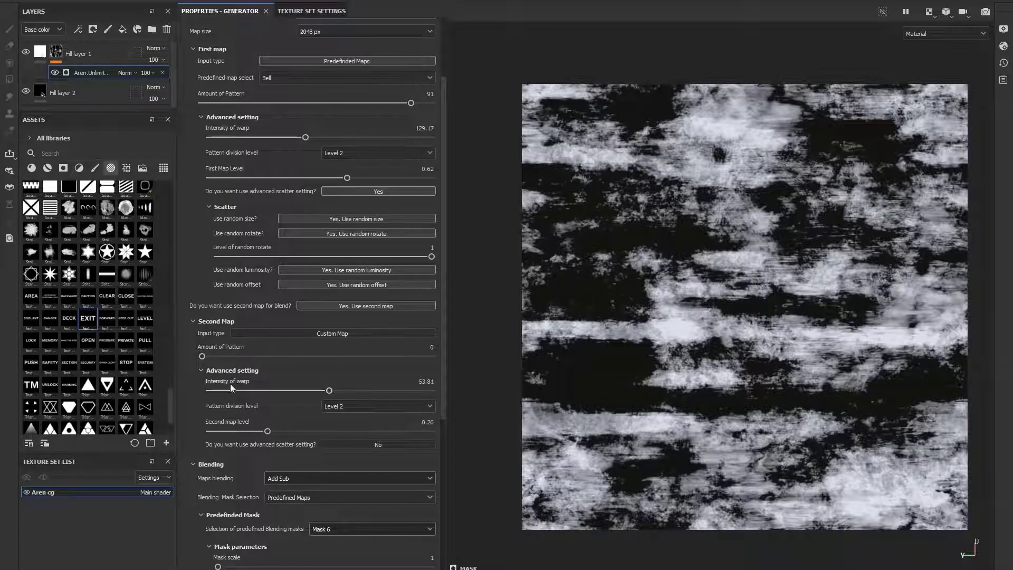
scroll(210, 370, "down", 8)
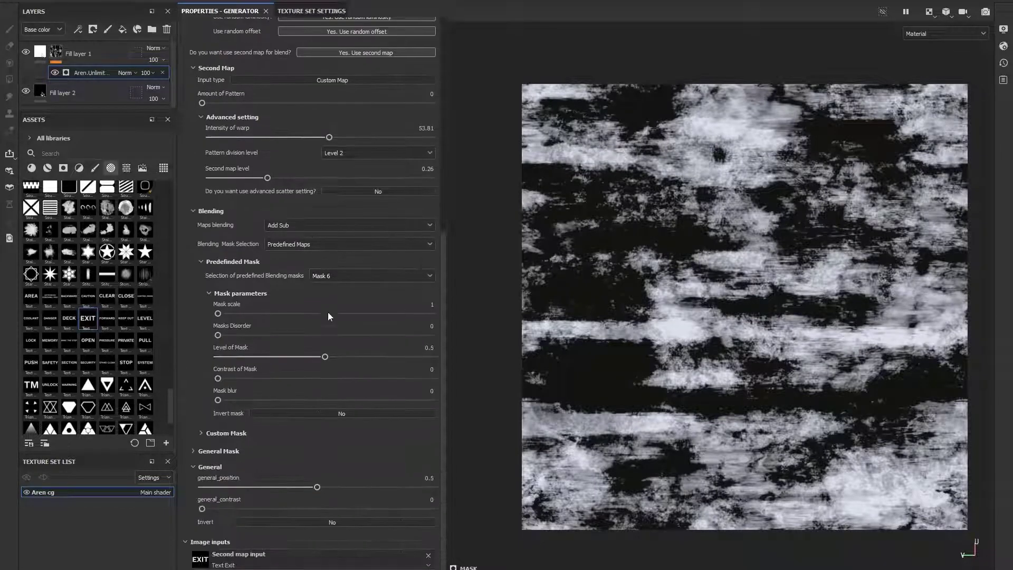
scroll(265, 413, "down", 1)
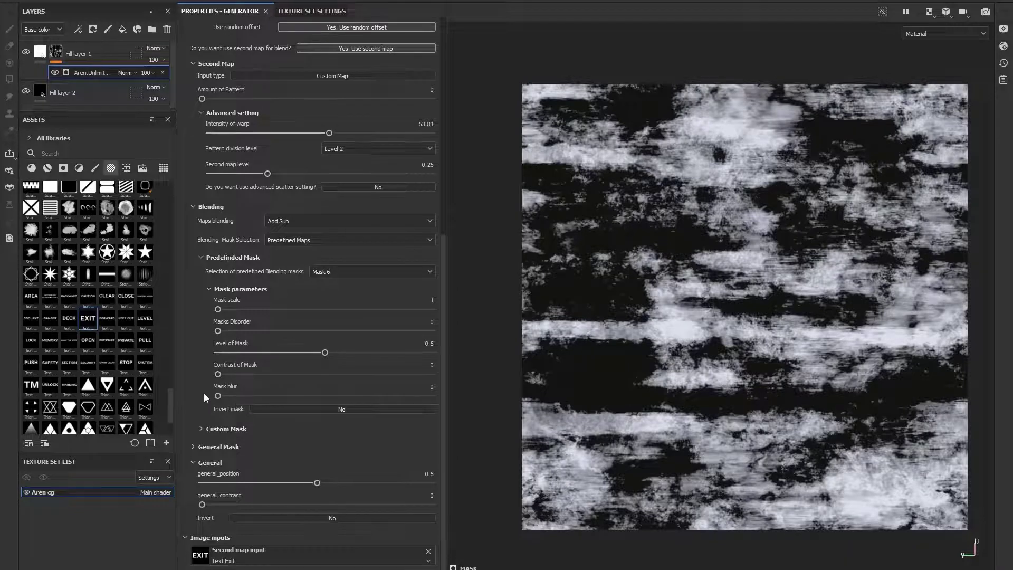
left_click(224, 430)
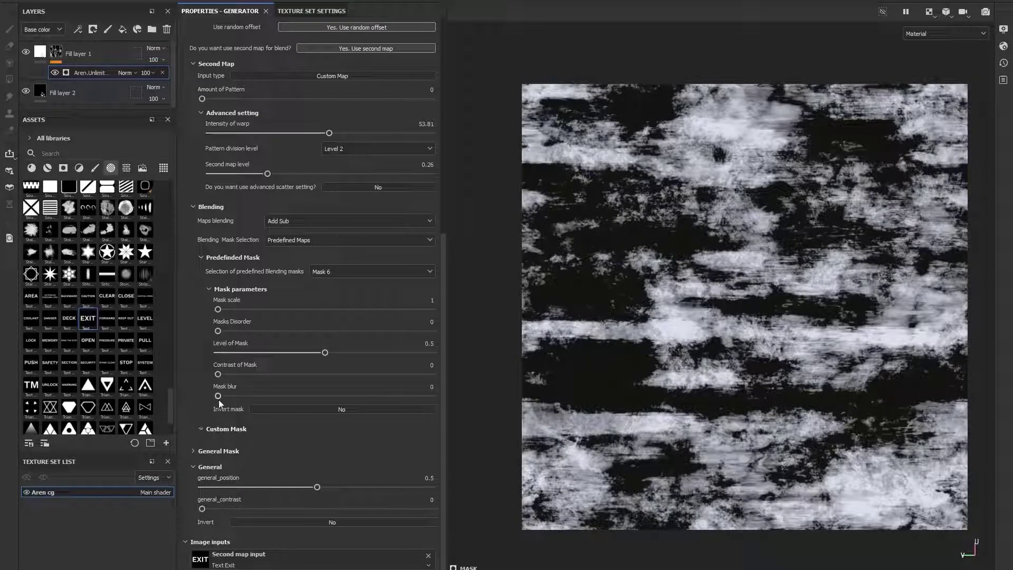
left_click(330, 243)
left_click(303, 274)
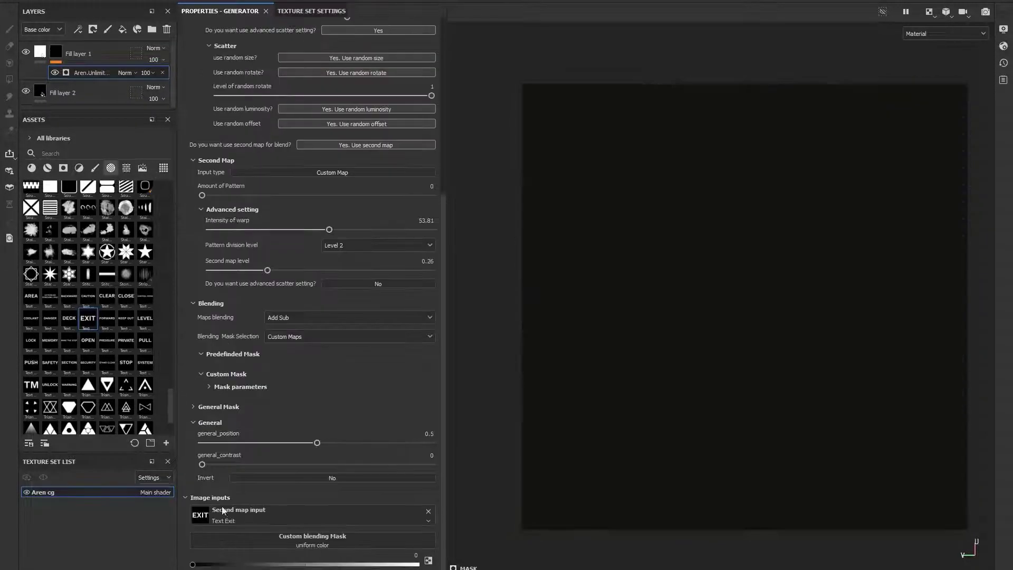
scroll(121, 323, "down", 3)
left_click_drag(88, 180, 317, 537)
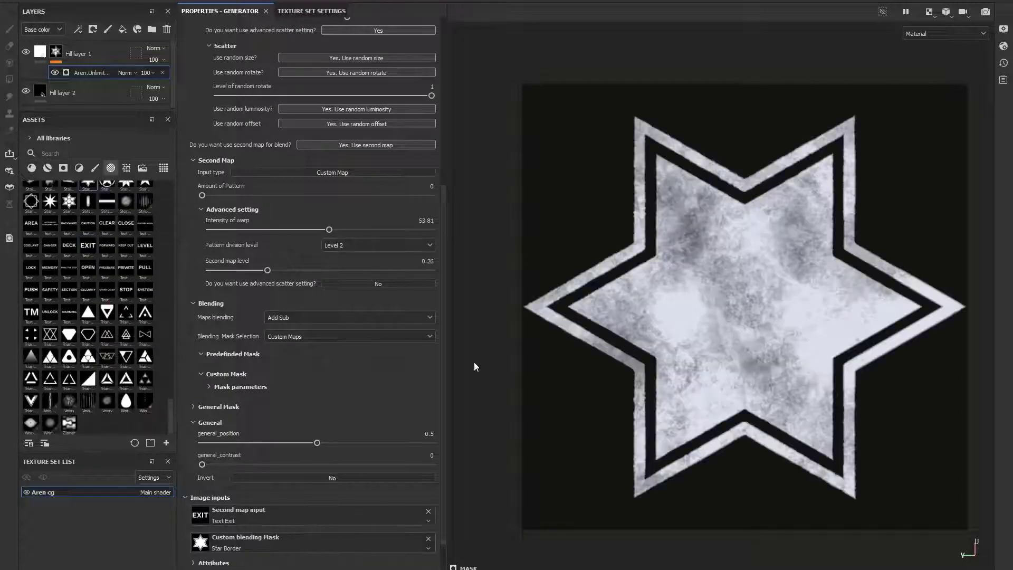
- Collapse the Second Map and Blending sections
scroll(244, 491, "down", 1)
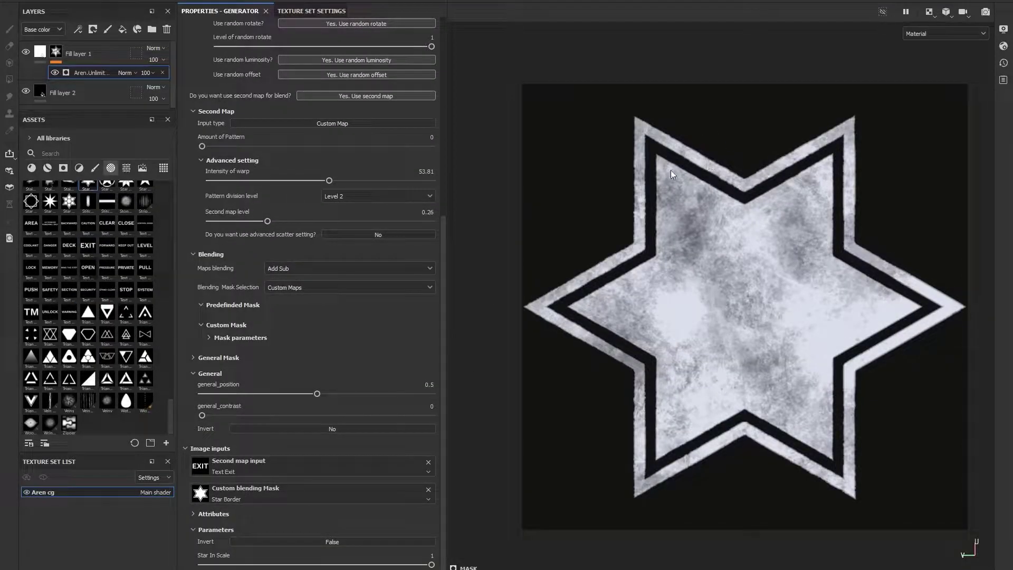
scroll(214, 204, "up", 7)
scroll(215, 252, "down", 7)
scroll(232, 311, "up", 5)
scroll(222, 274, "down", 2)
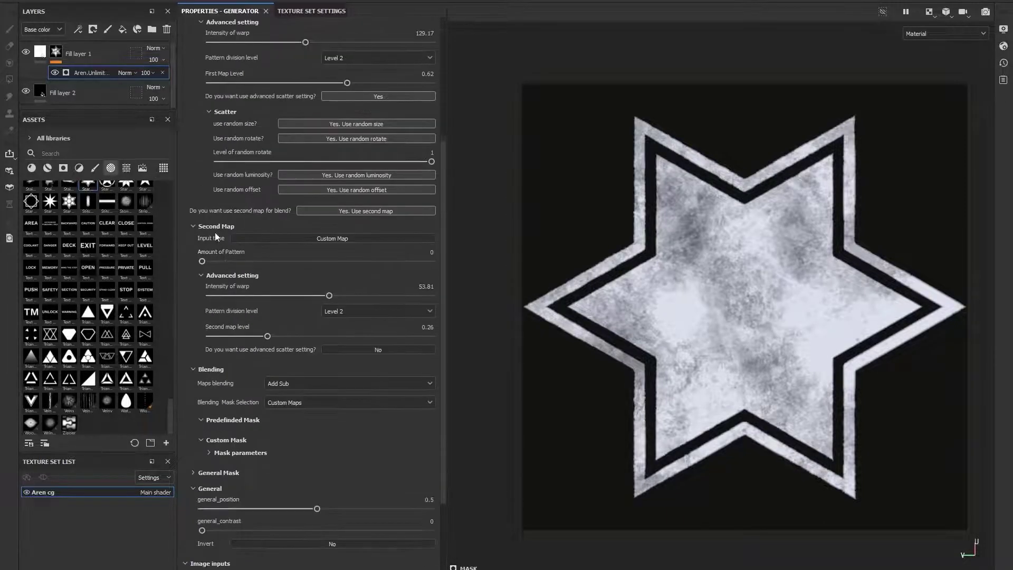
left_click(213, 229)
left_click(207, 255)
- Expand General Mask, set its selection to Predefined Maps and choose Mask 3
left_click(220, 358)
left_click(346, 372)
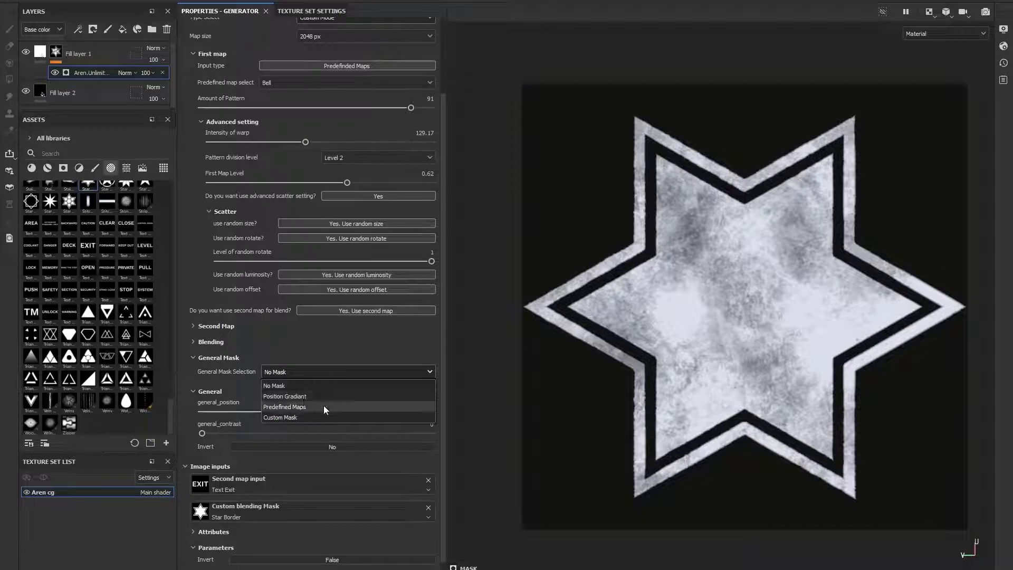
left_click(323, 405)
left_click(347, 403)
left_click(318, 427)
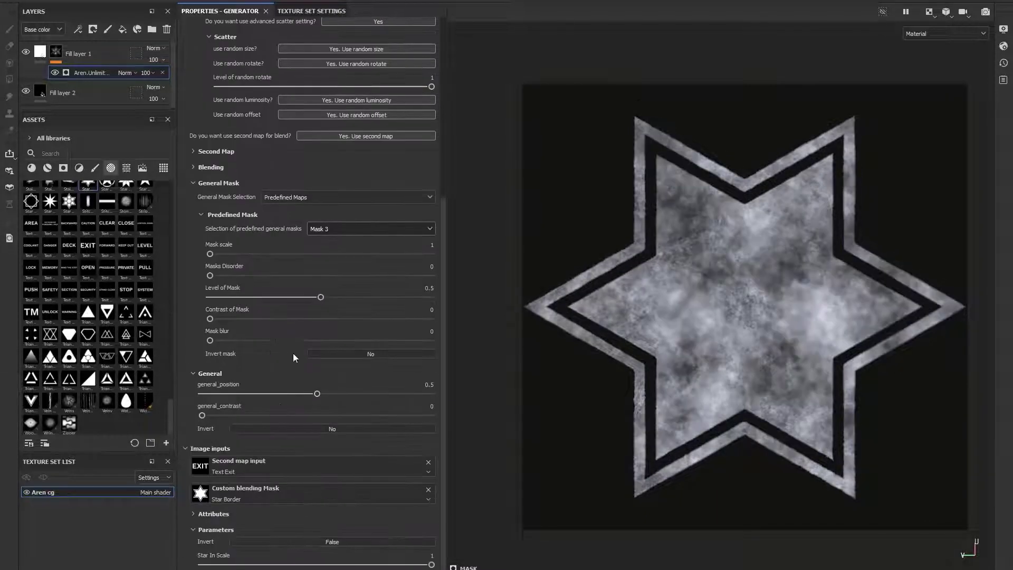
- Set the General Mask's Level of Mask to 0.3 and collapse the General Mask section
left_click_drag(320, 519, 276, 519)
scroll(251, 375, "down", 5)
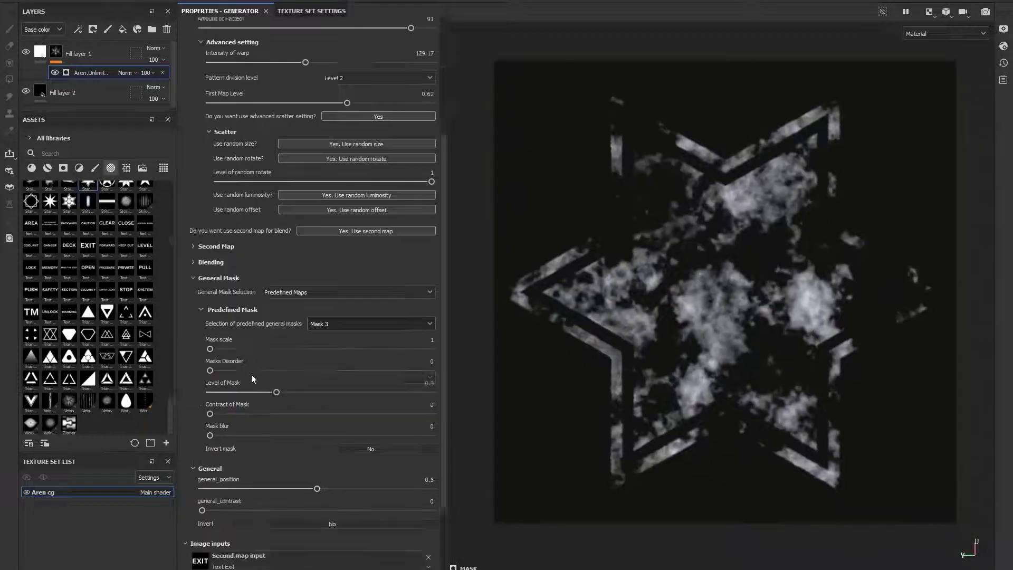
left_click(212, 220)
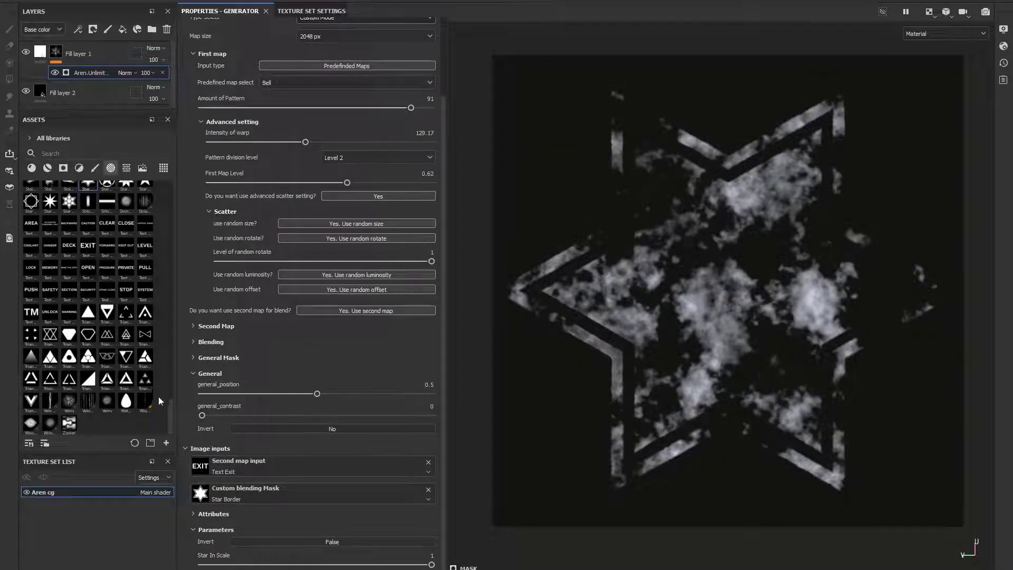
- In the General section, enable Invert and set general_position to 0.97
scroll(207, 371, "up", 2)
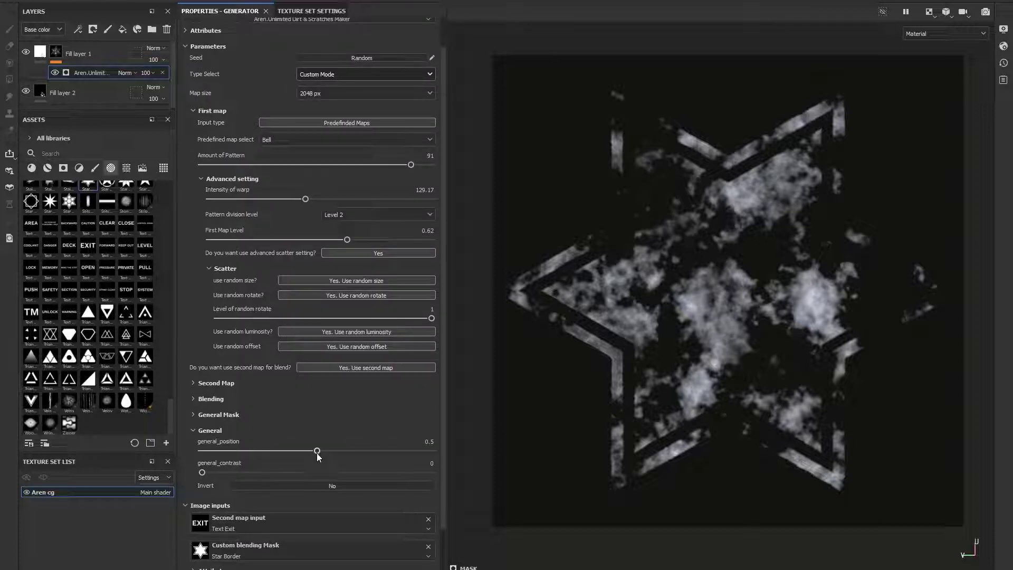
left_click_drag(316, 453, 367, 455)
mouse_move(202, 473)
left_mouse_down()
mouse_move(266, 474)
mouse_move(202, 474)
left_mouse_up()
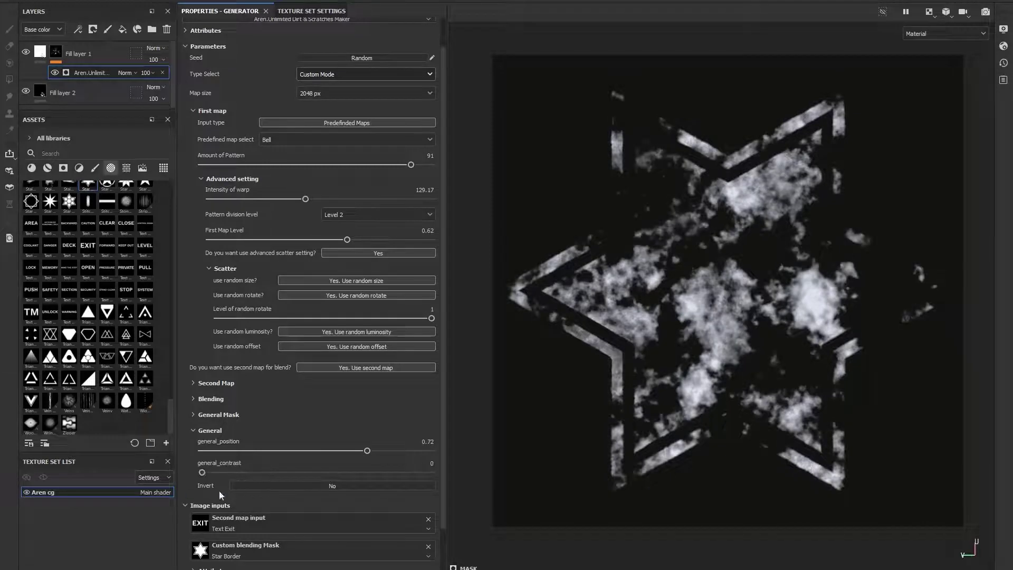
left_click(283, 486)
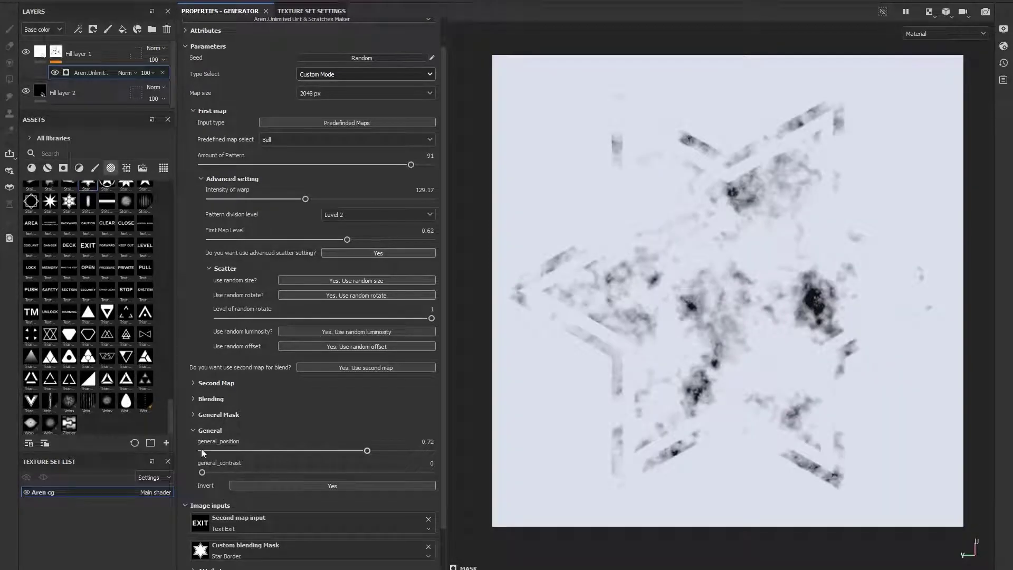
left_click_drag(368, 453, 424, 451)
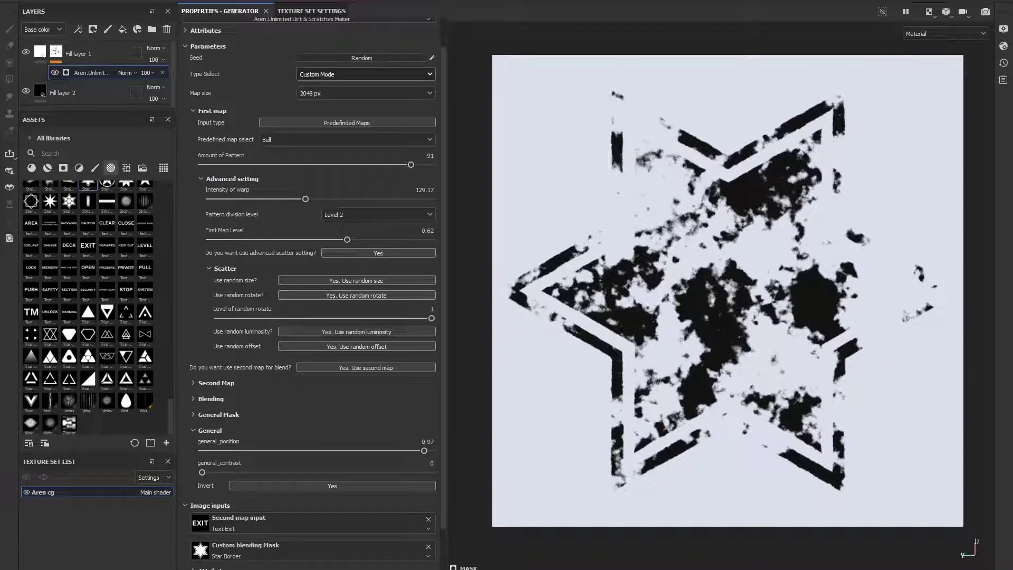